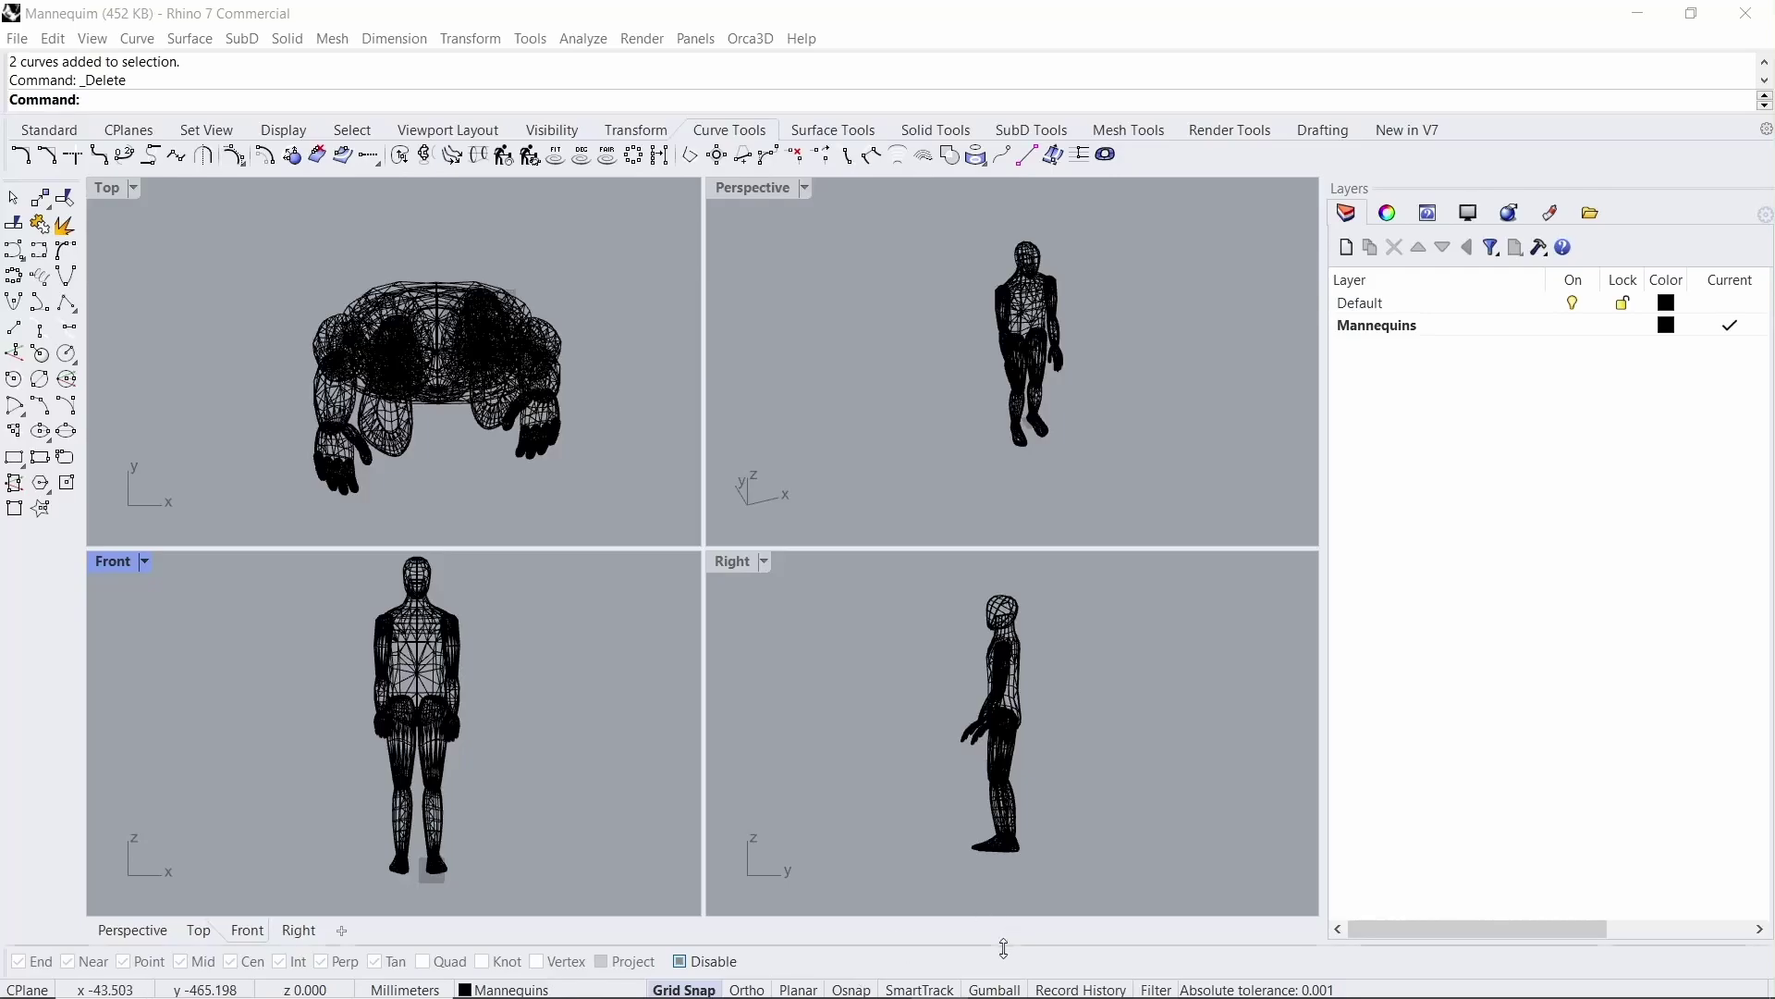
- Start a line below the mannequin's foot in the maximized Front view and turn off Grid Snap
double_click(113, 560)
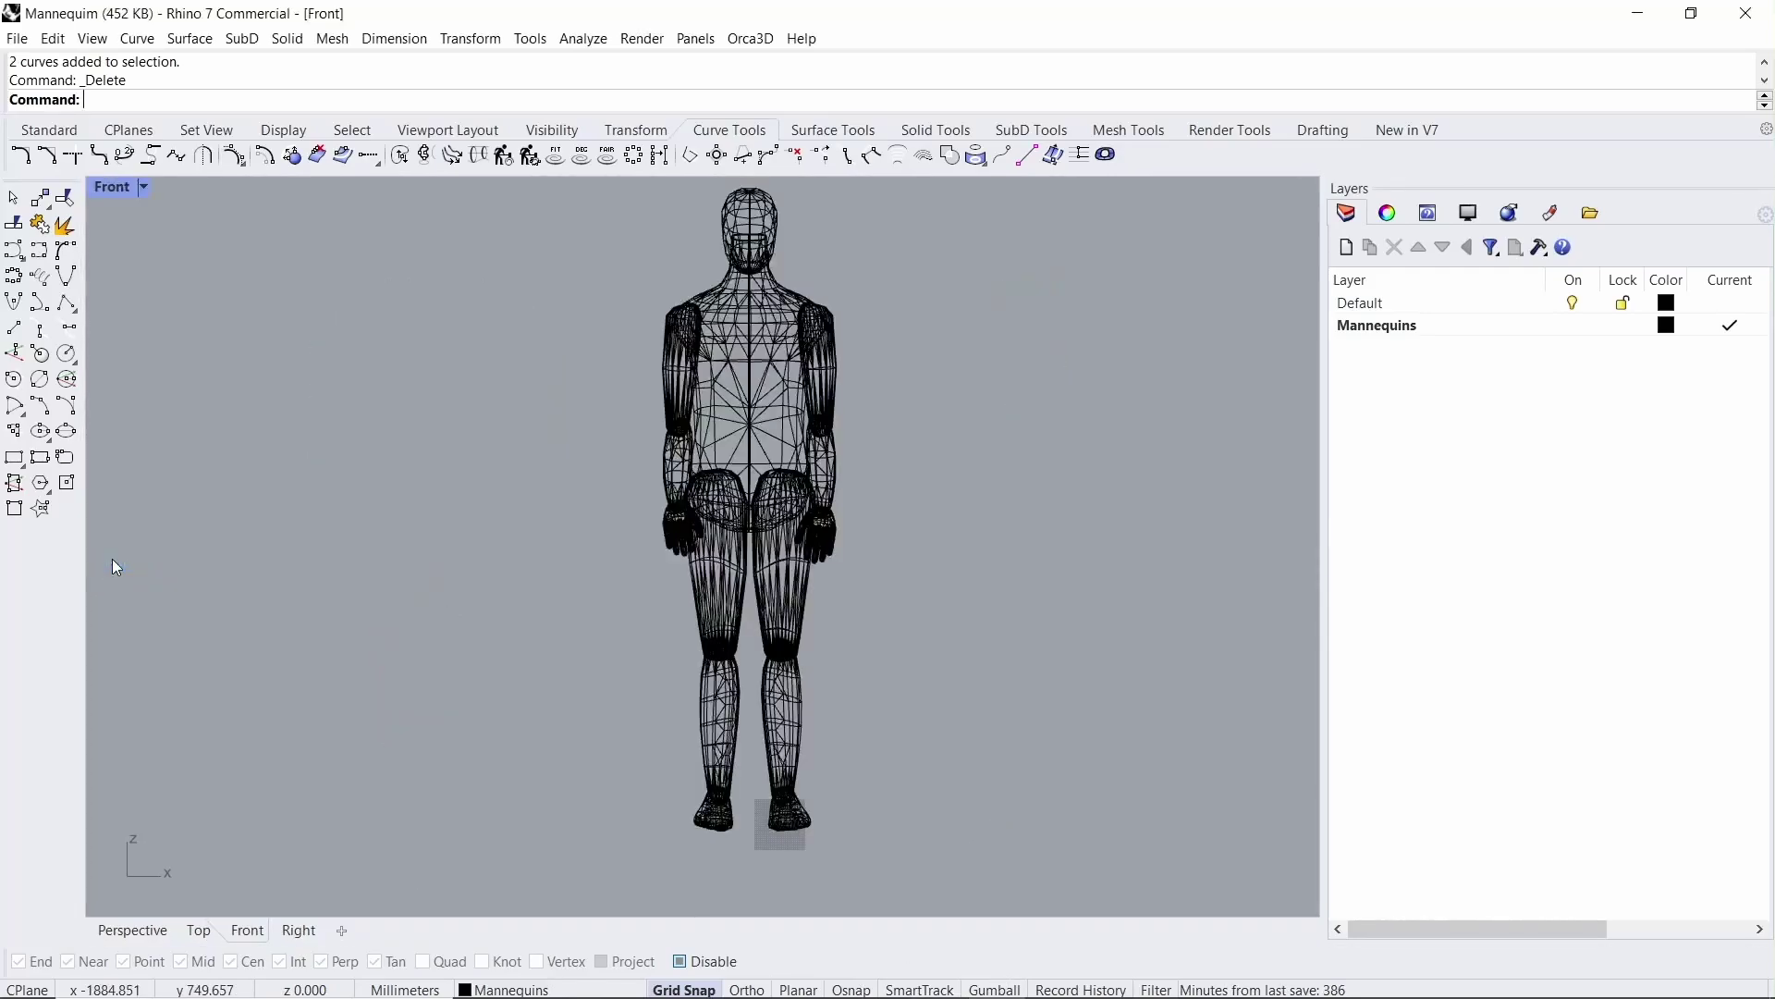
scroll(762, 808, up, 5)
scroll(762, 808, up, 8)
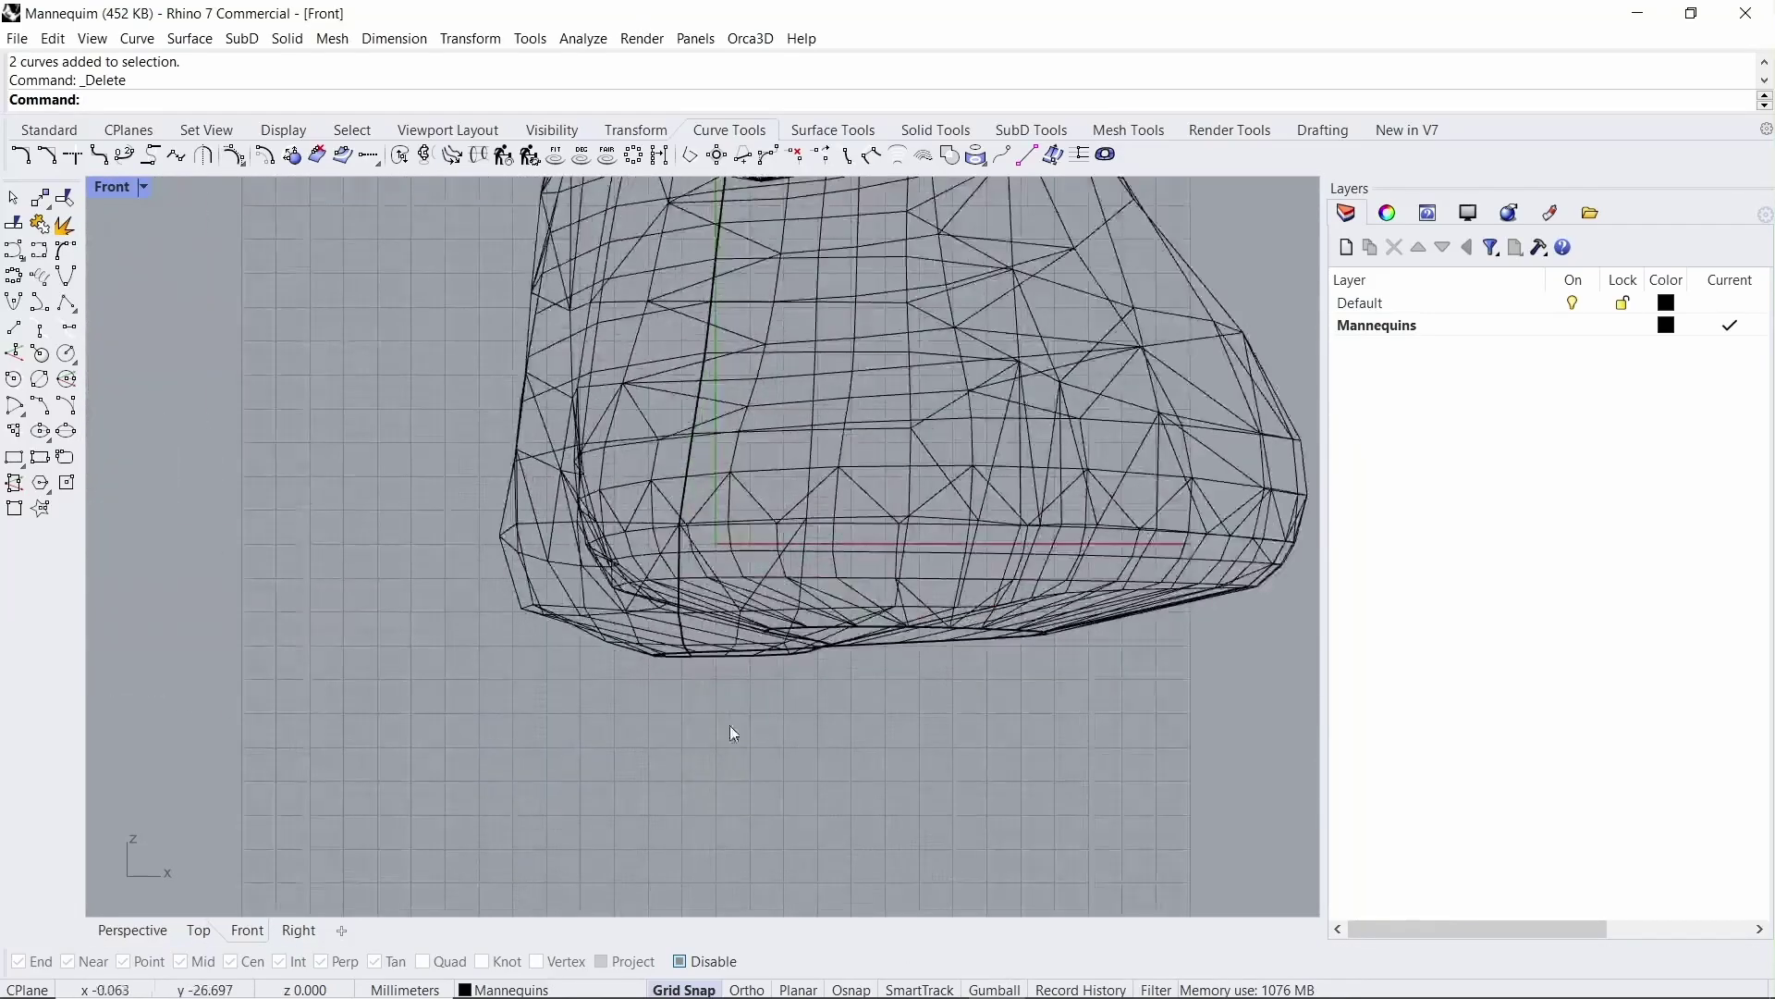
right_drag(626, 674, 691, 617)
scroll(707, 570, up, 6)
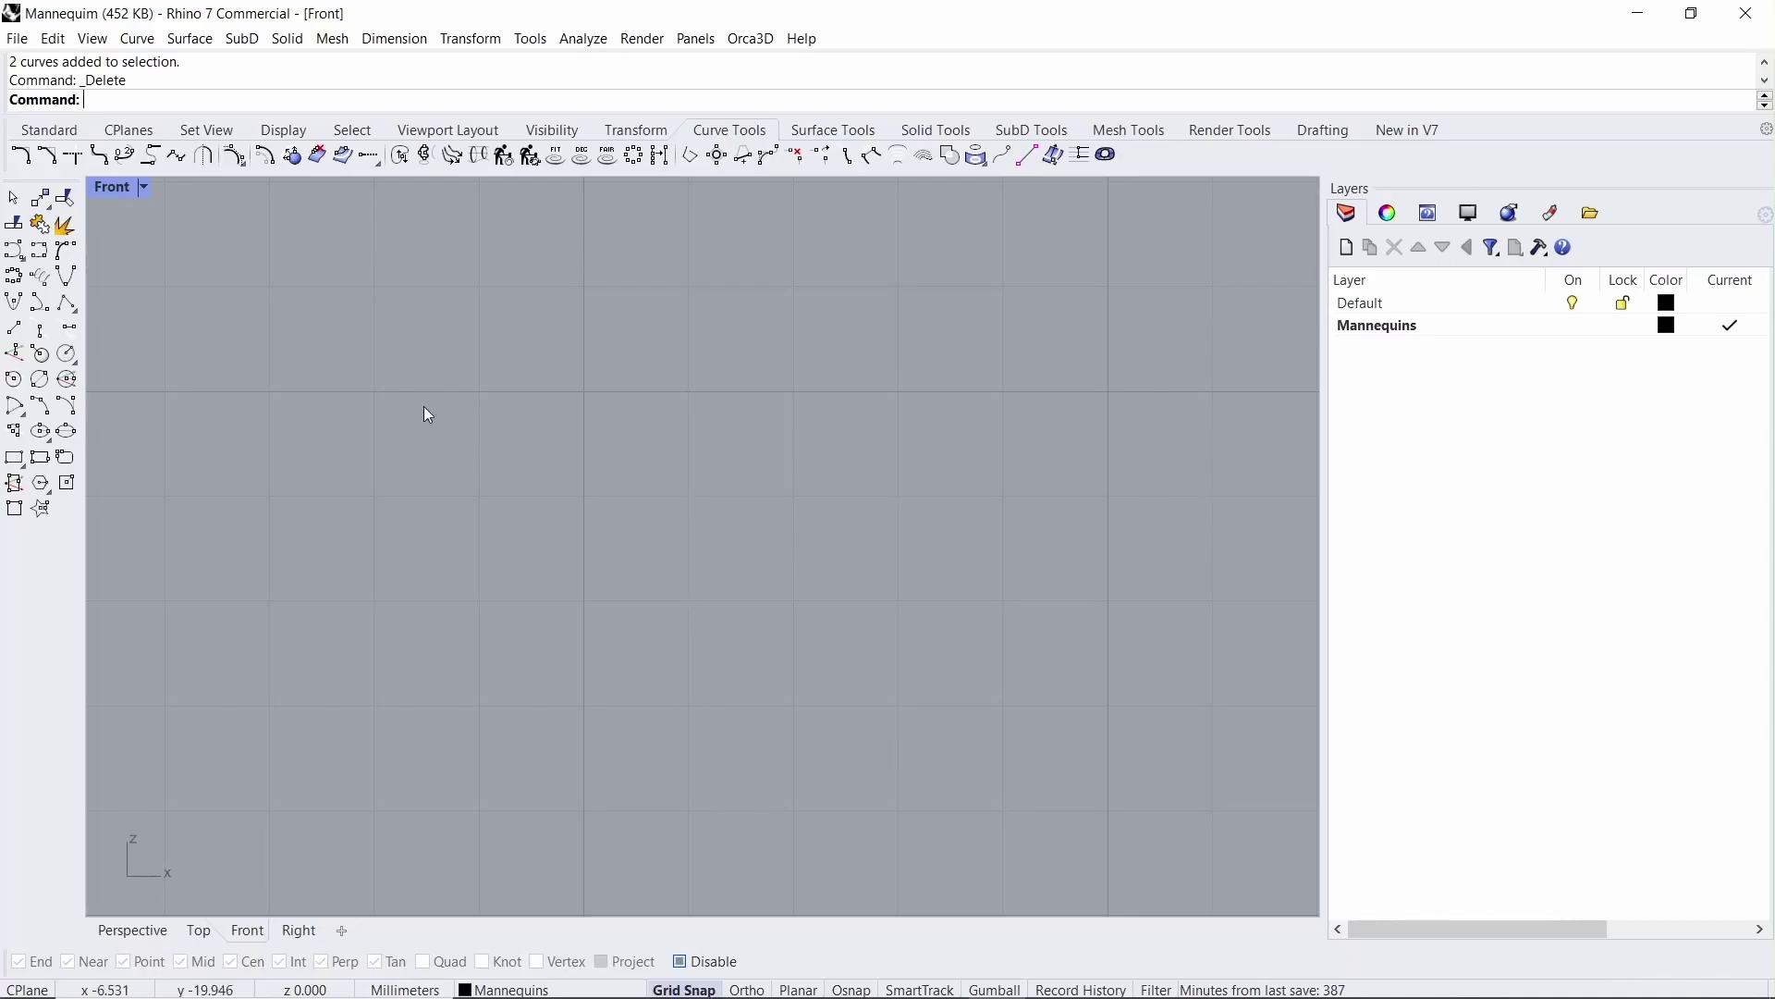
text(Line)
key(Return)
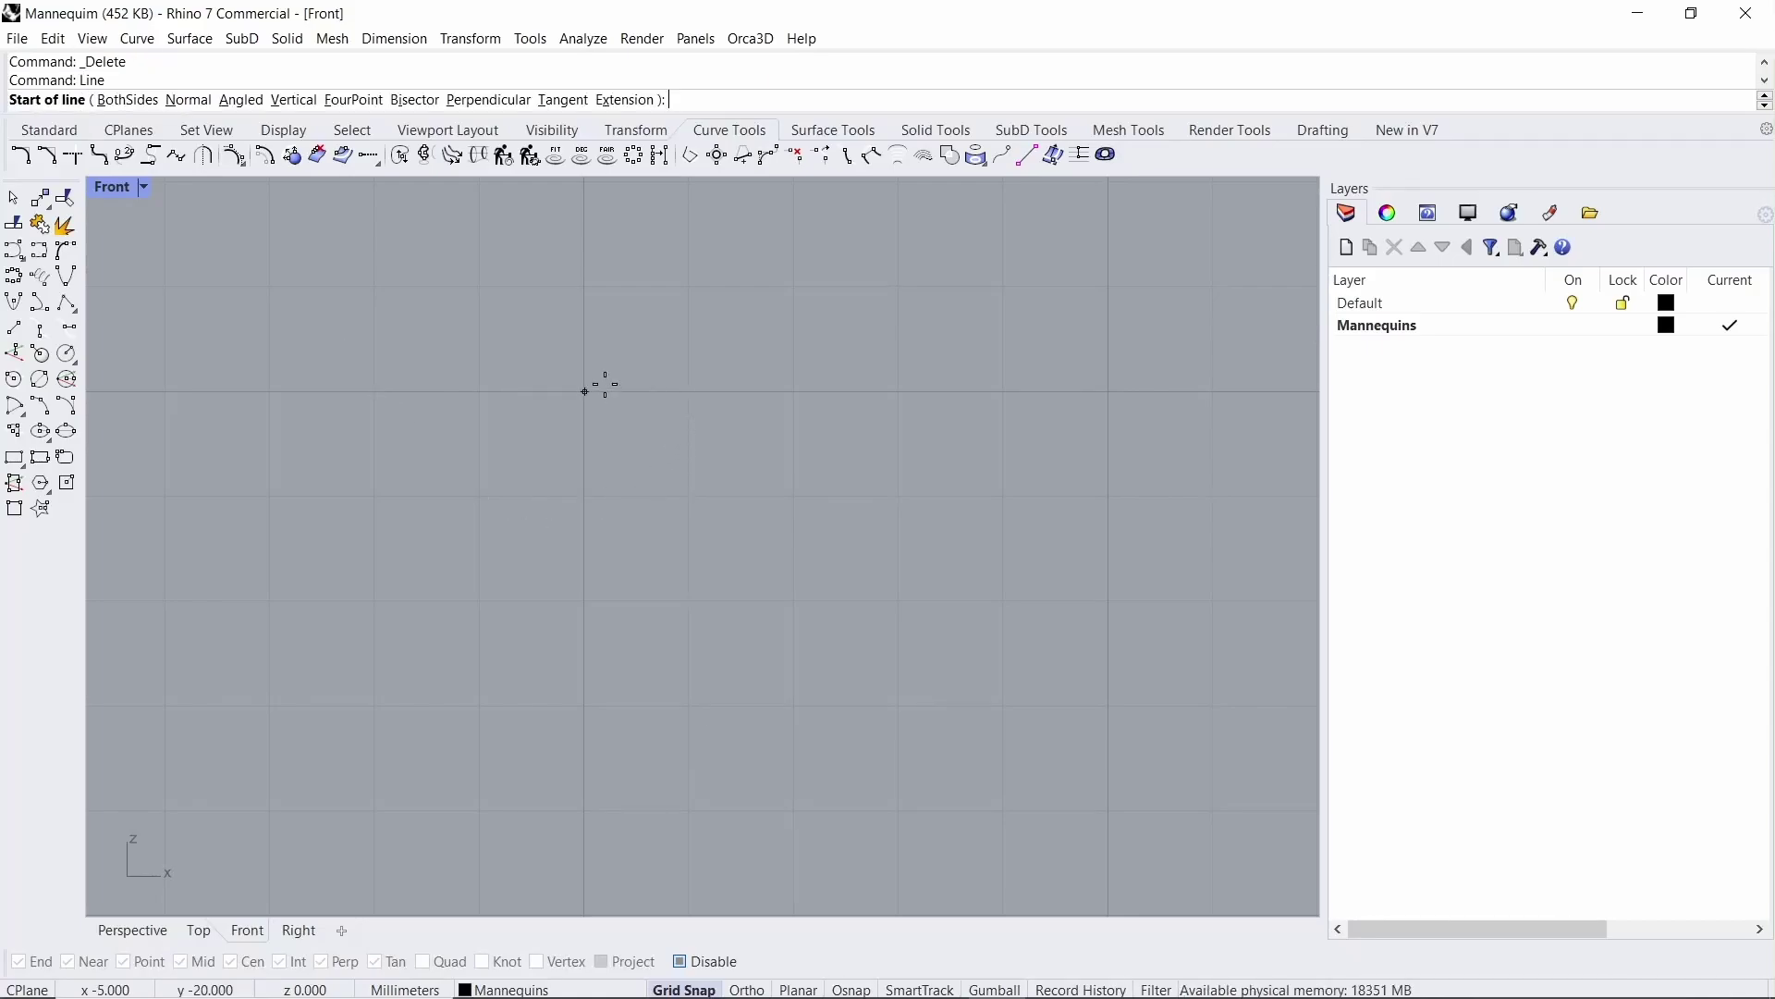
click(702, 988)
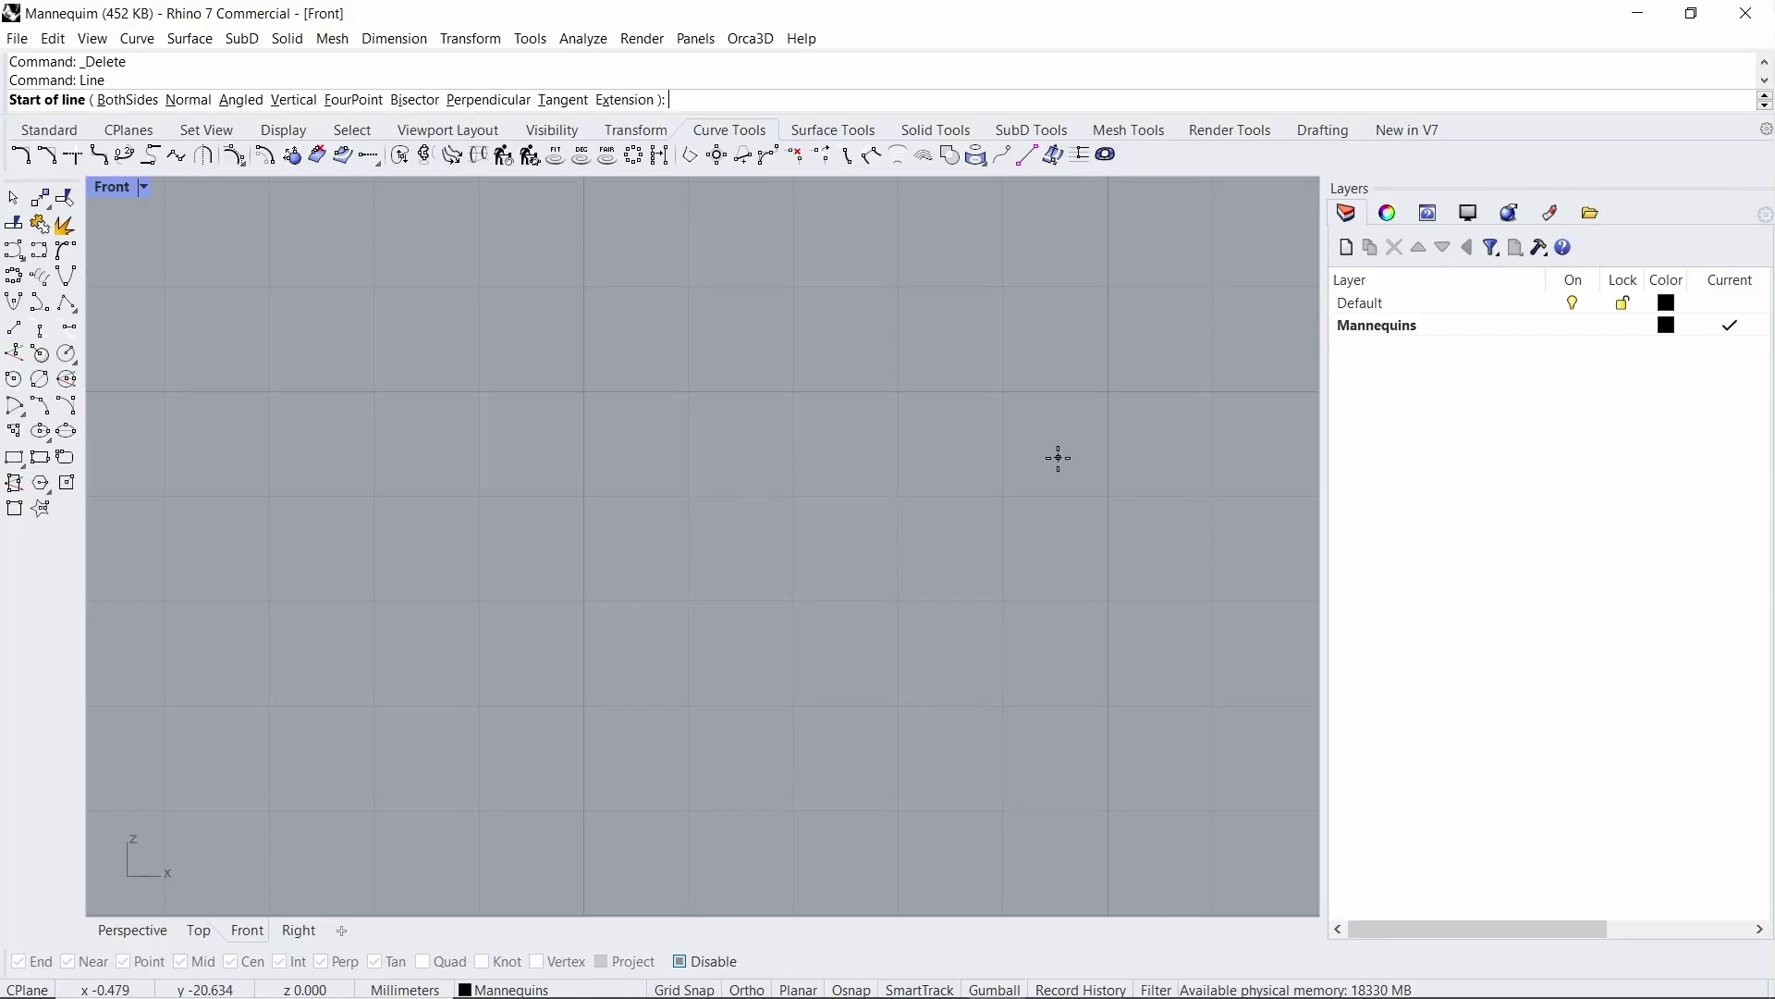
- Try drawing a line below the mannequin's foot while toggling Ortho to constrain its direction
scroll(508, 491, down, 3)
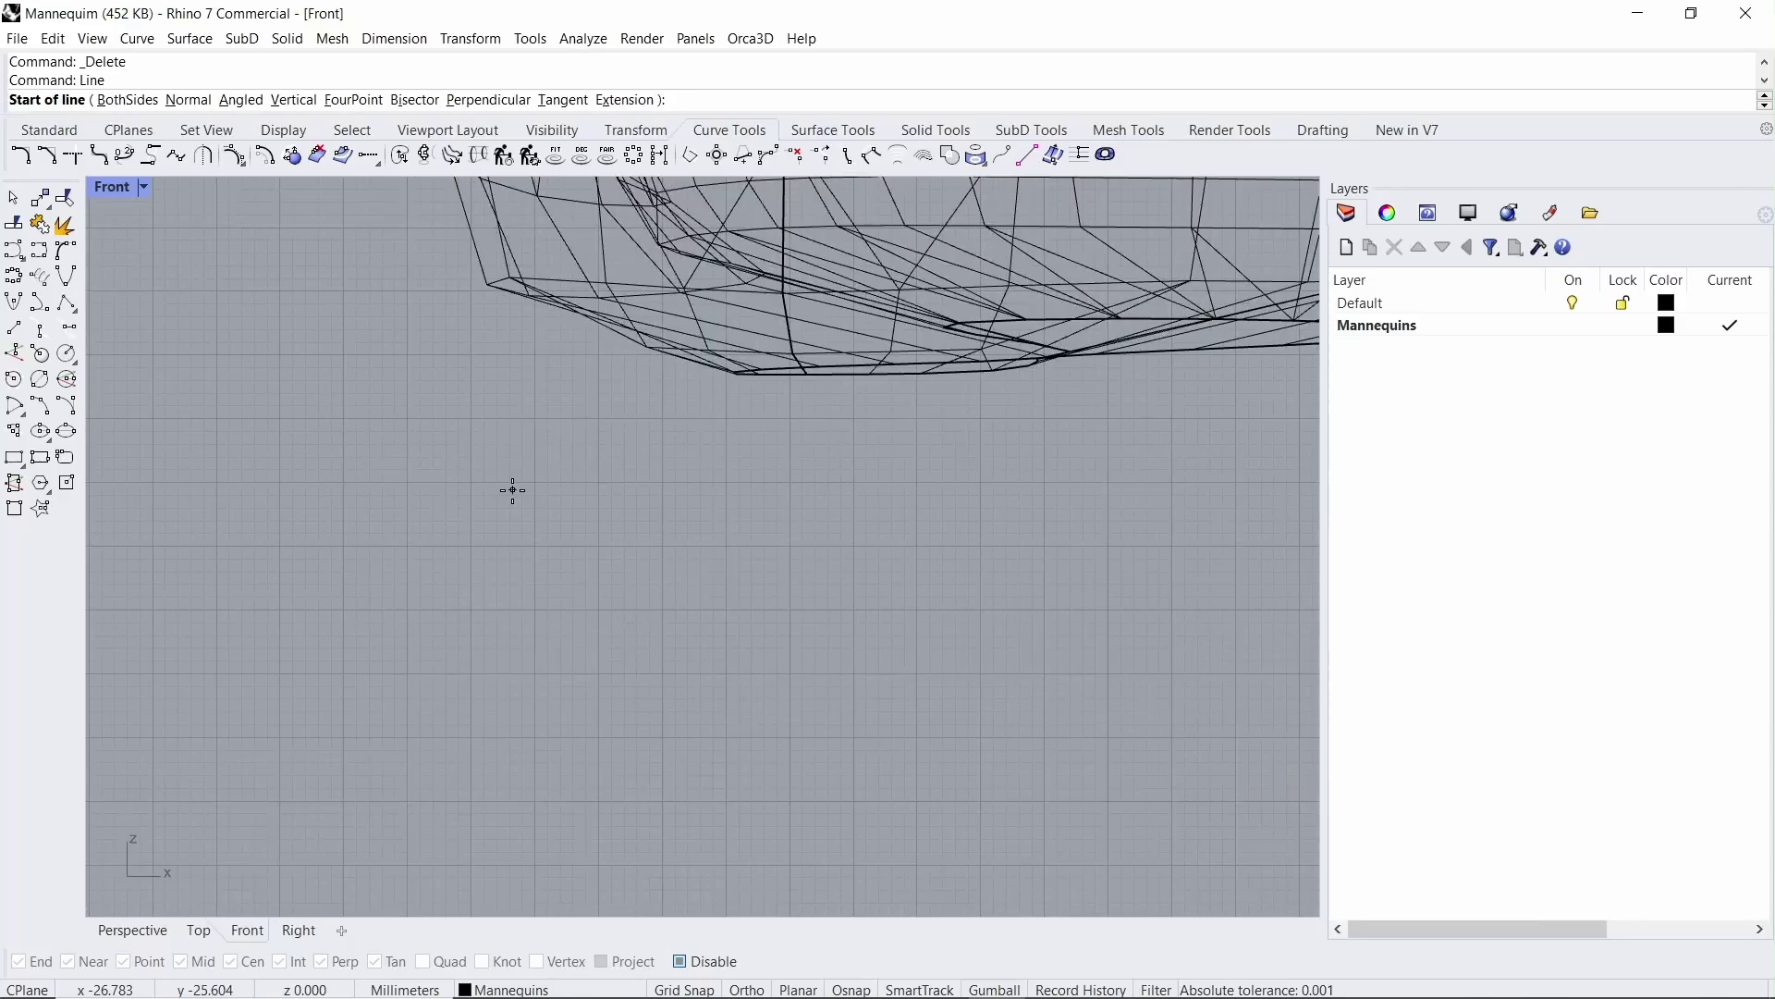
click(660, 629)
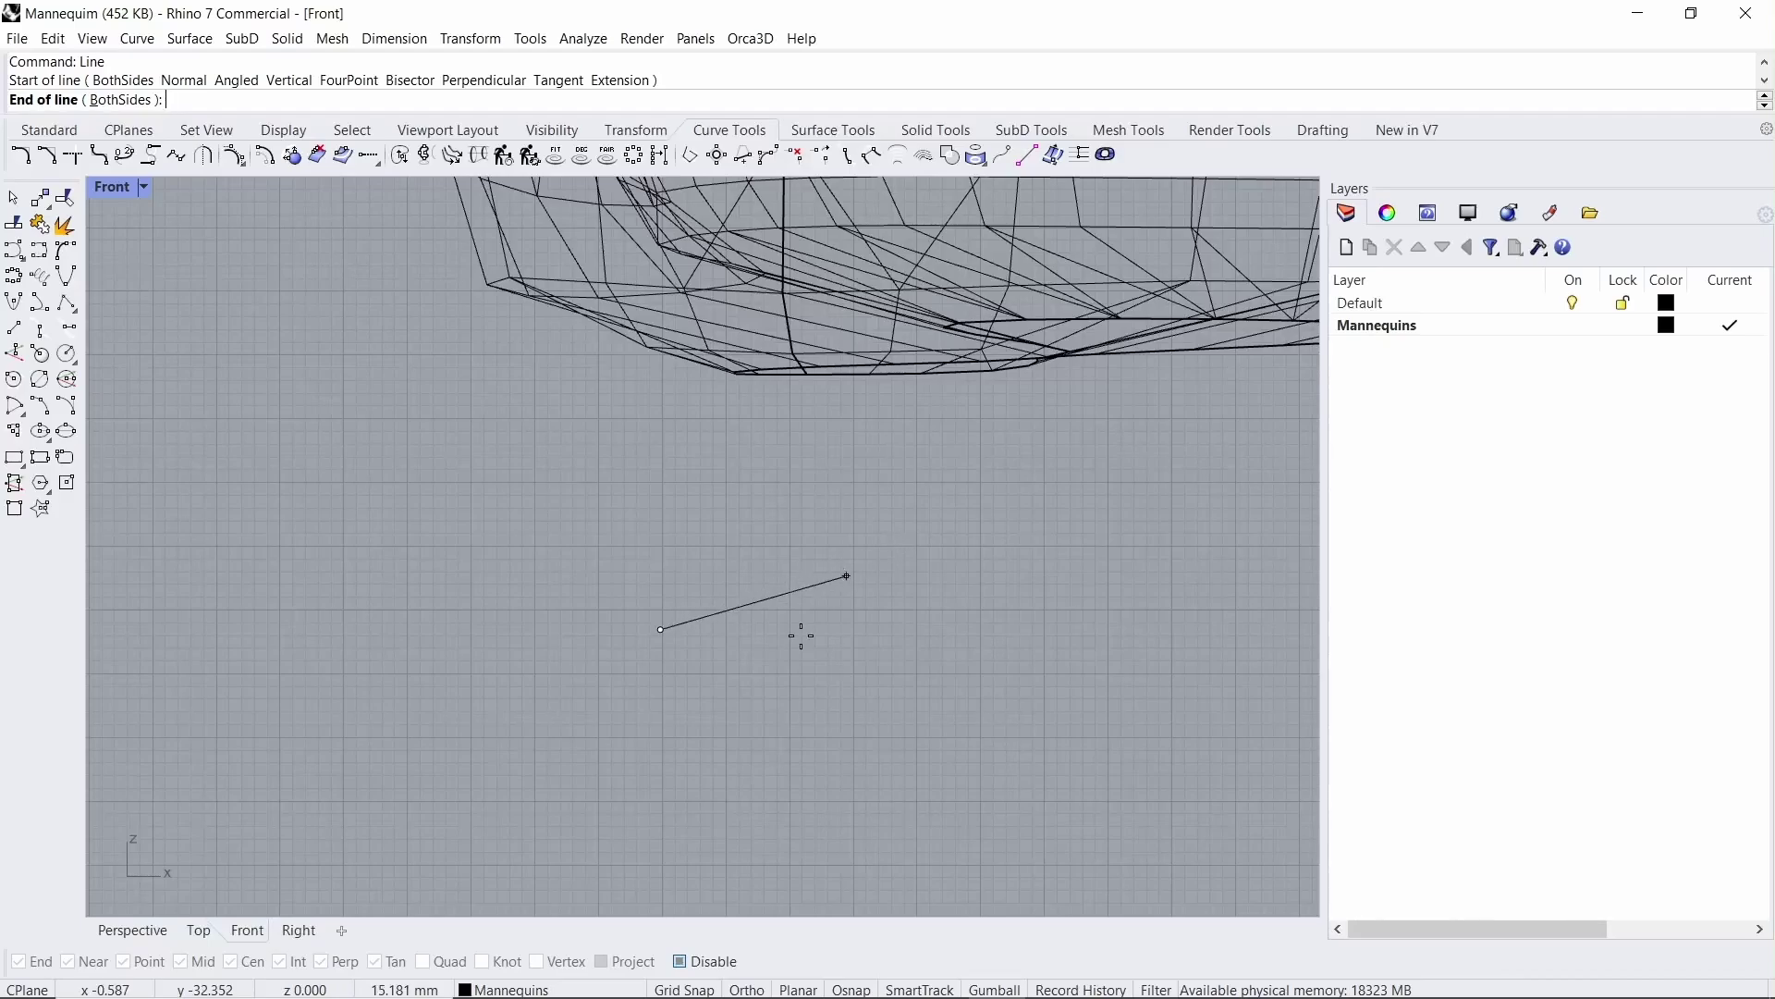
key(F8)
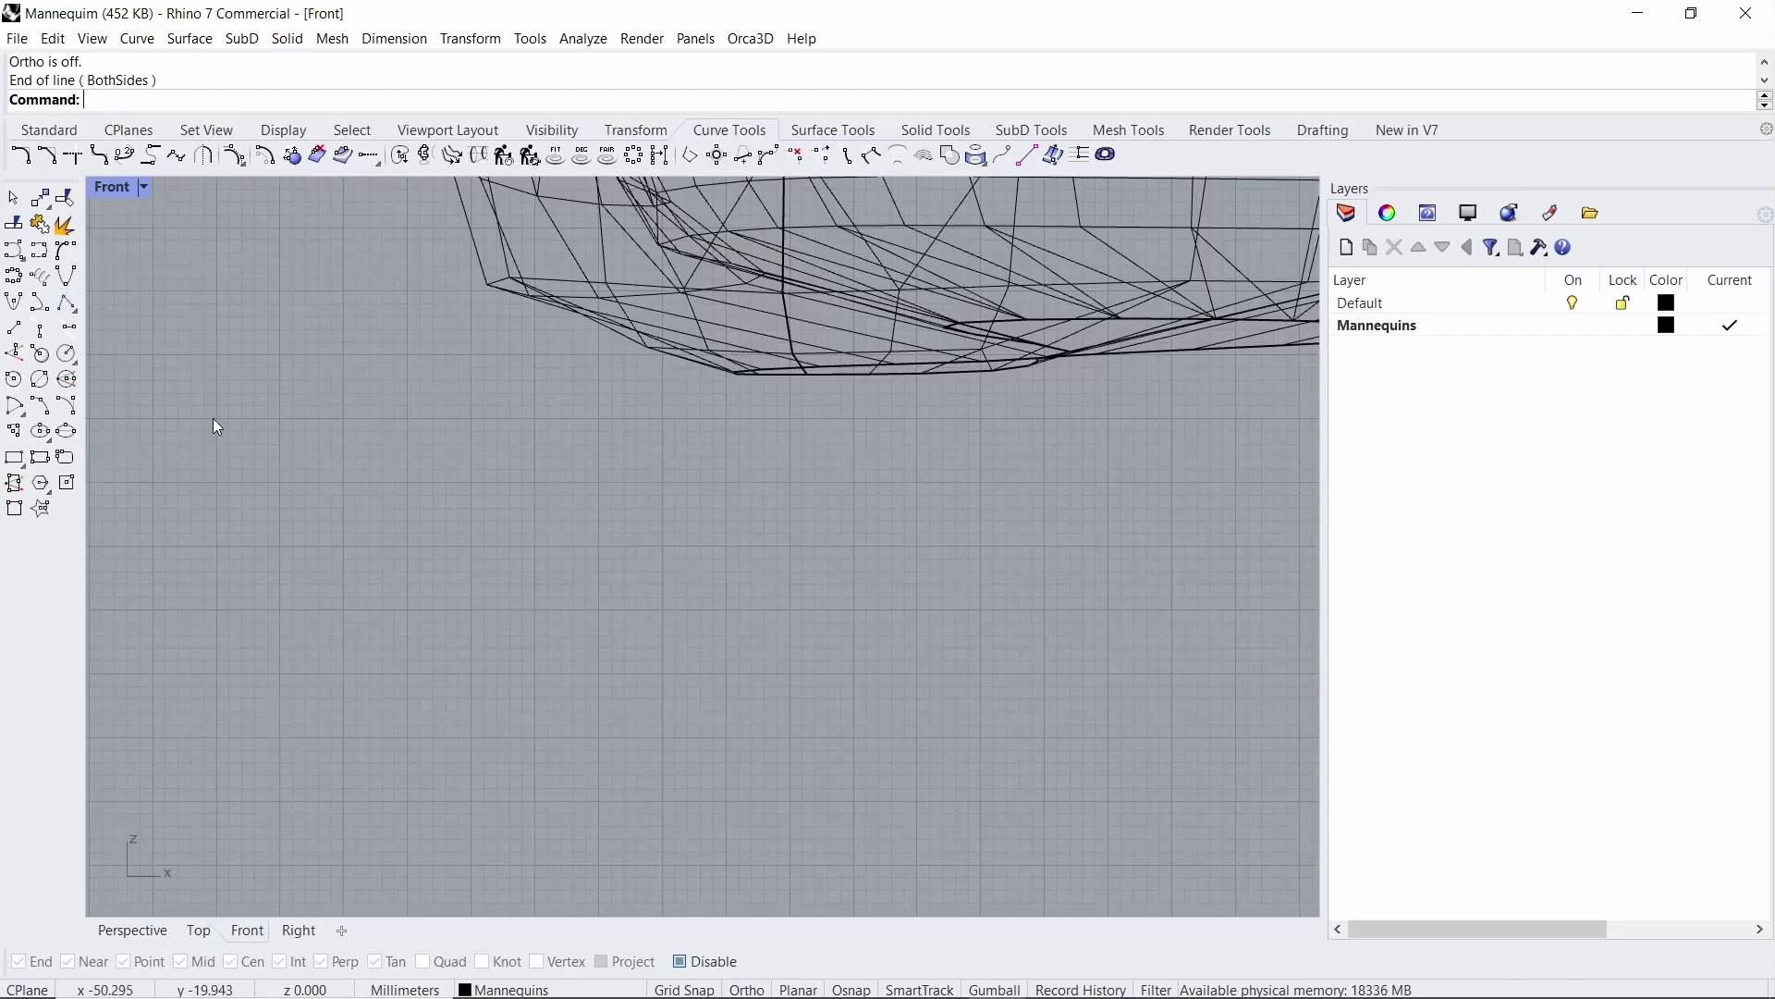
- Draw a near-vertical line below the mannequin's foot and a circle overlapping the line's upper part
key(Return)
click(381, 474)
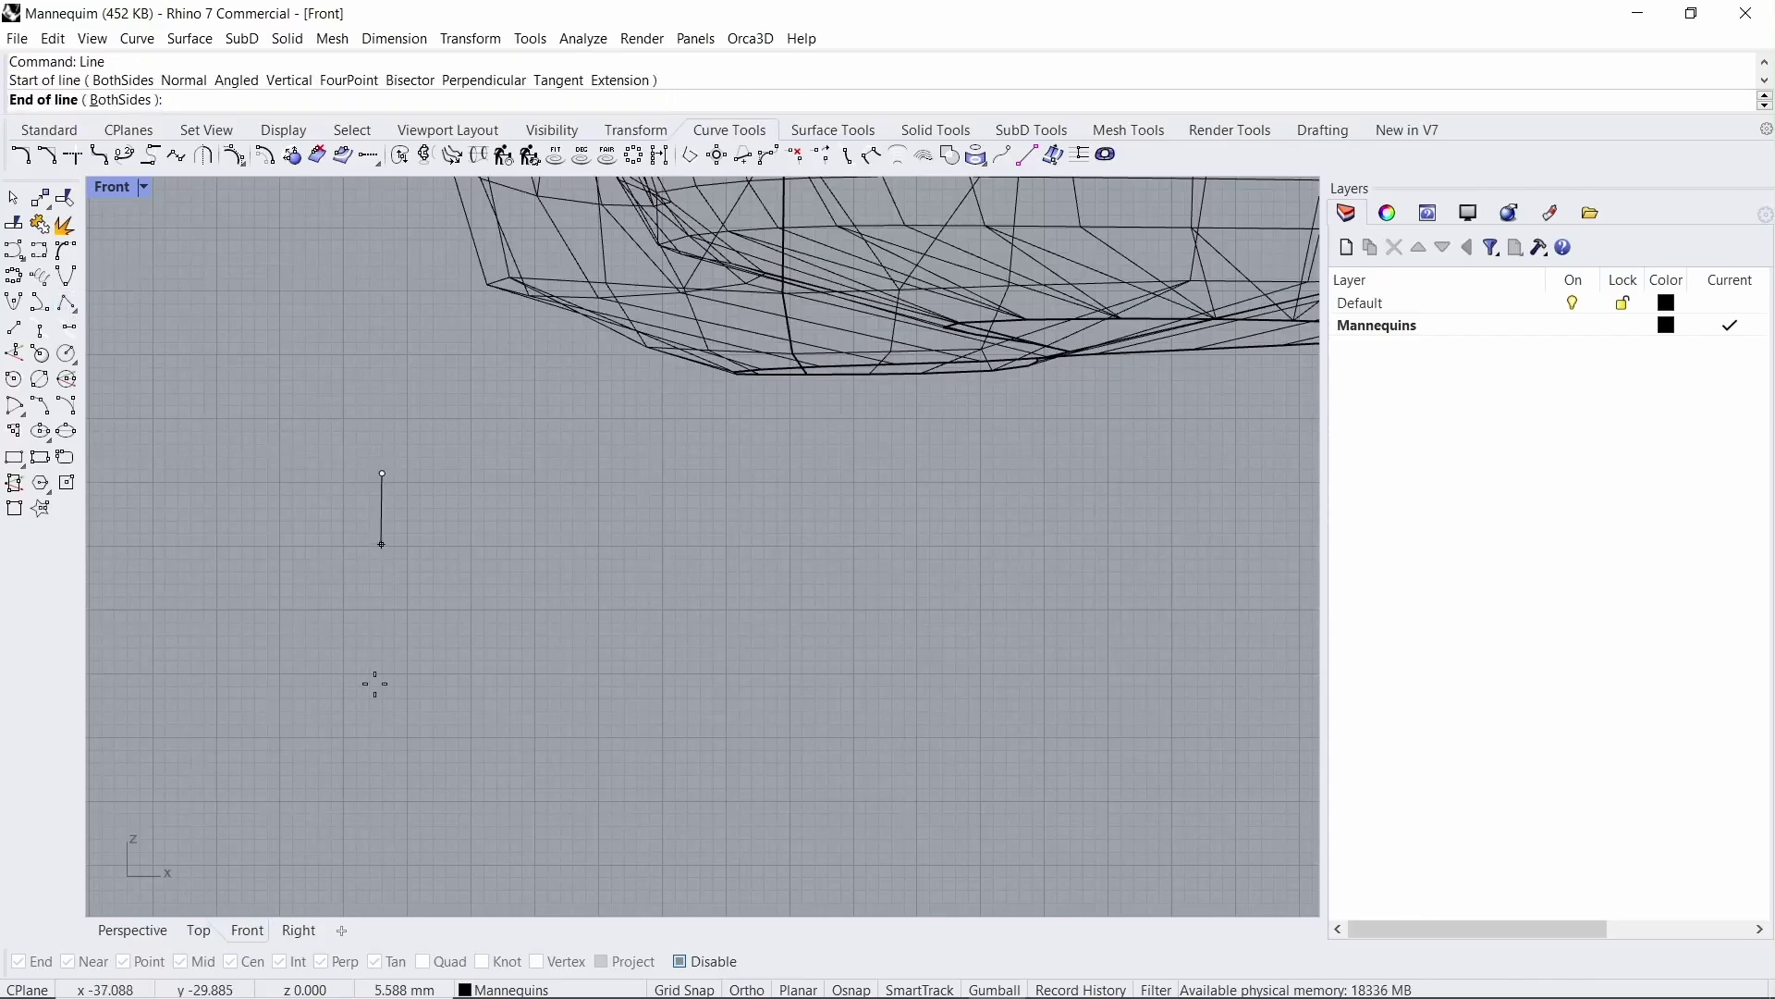
click(402, 767)
key(Return)
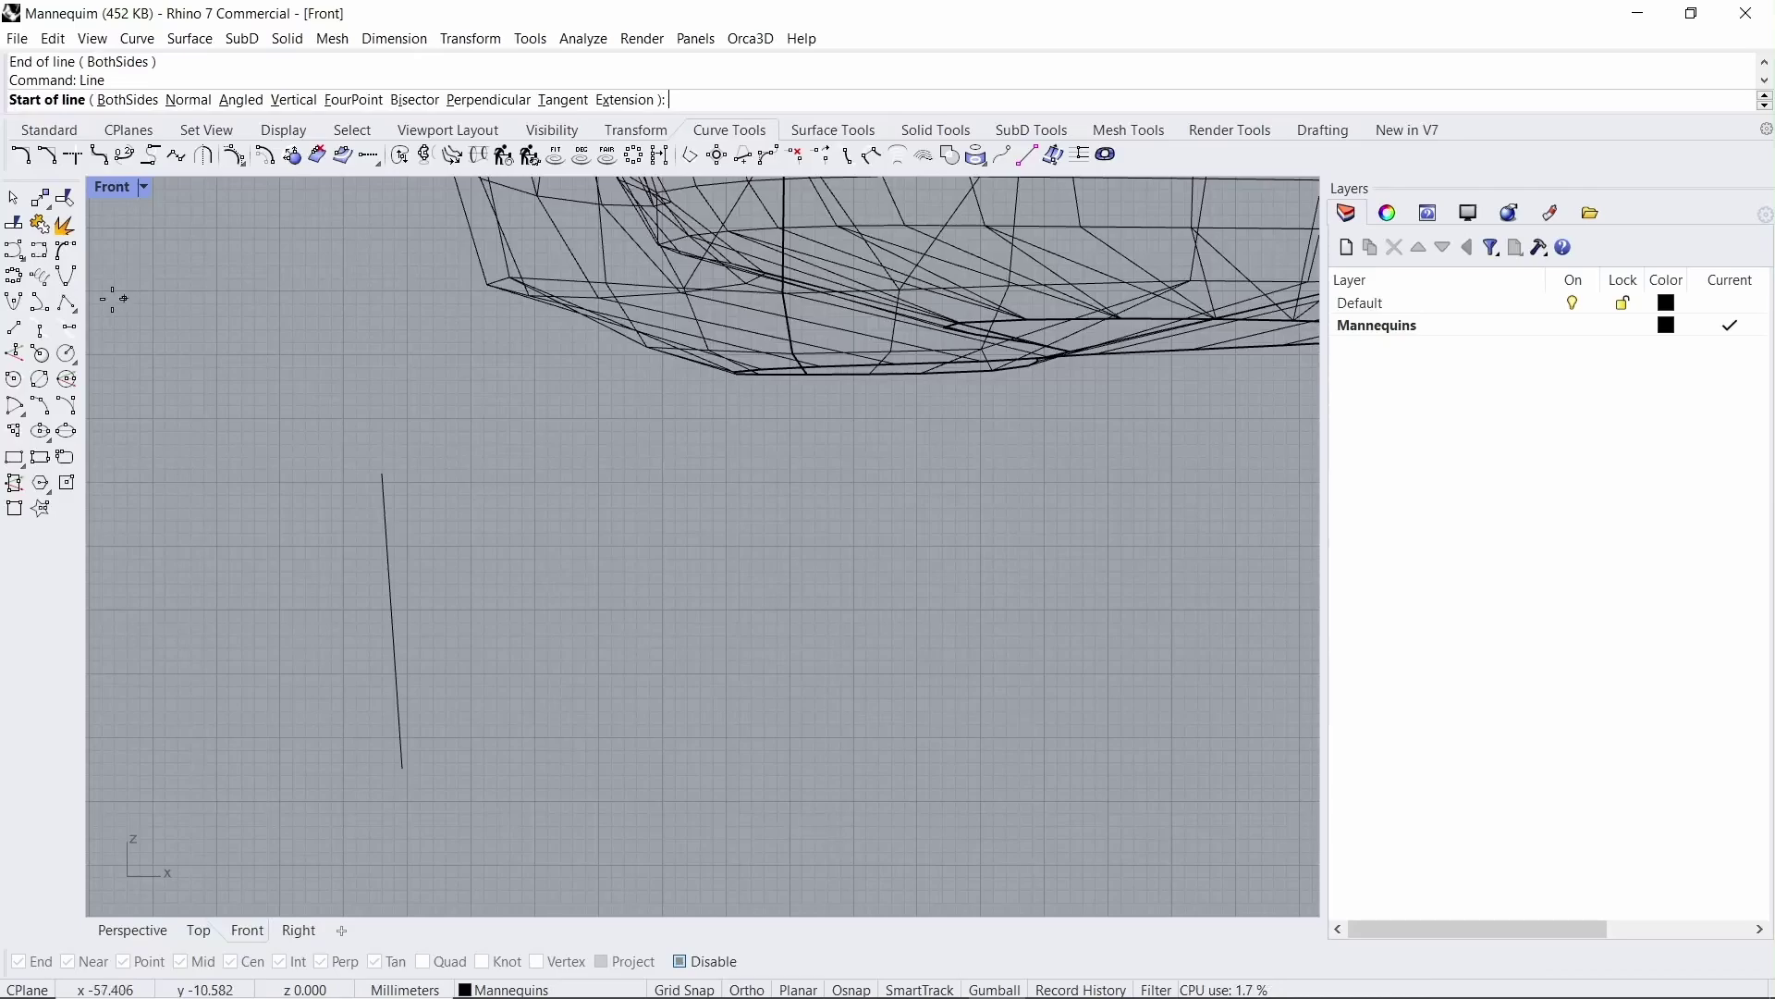
click(66, 353)
click(448, 526)
key(Return)
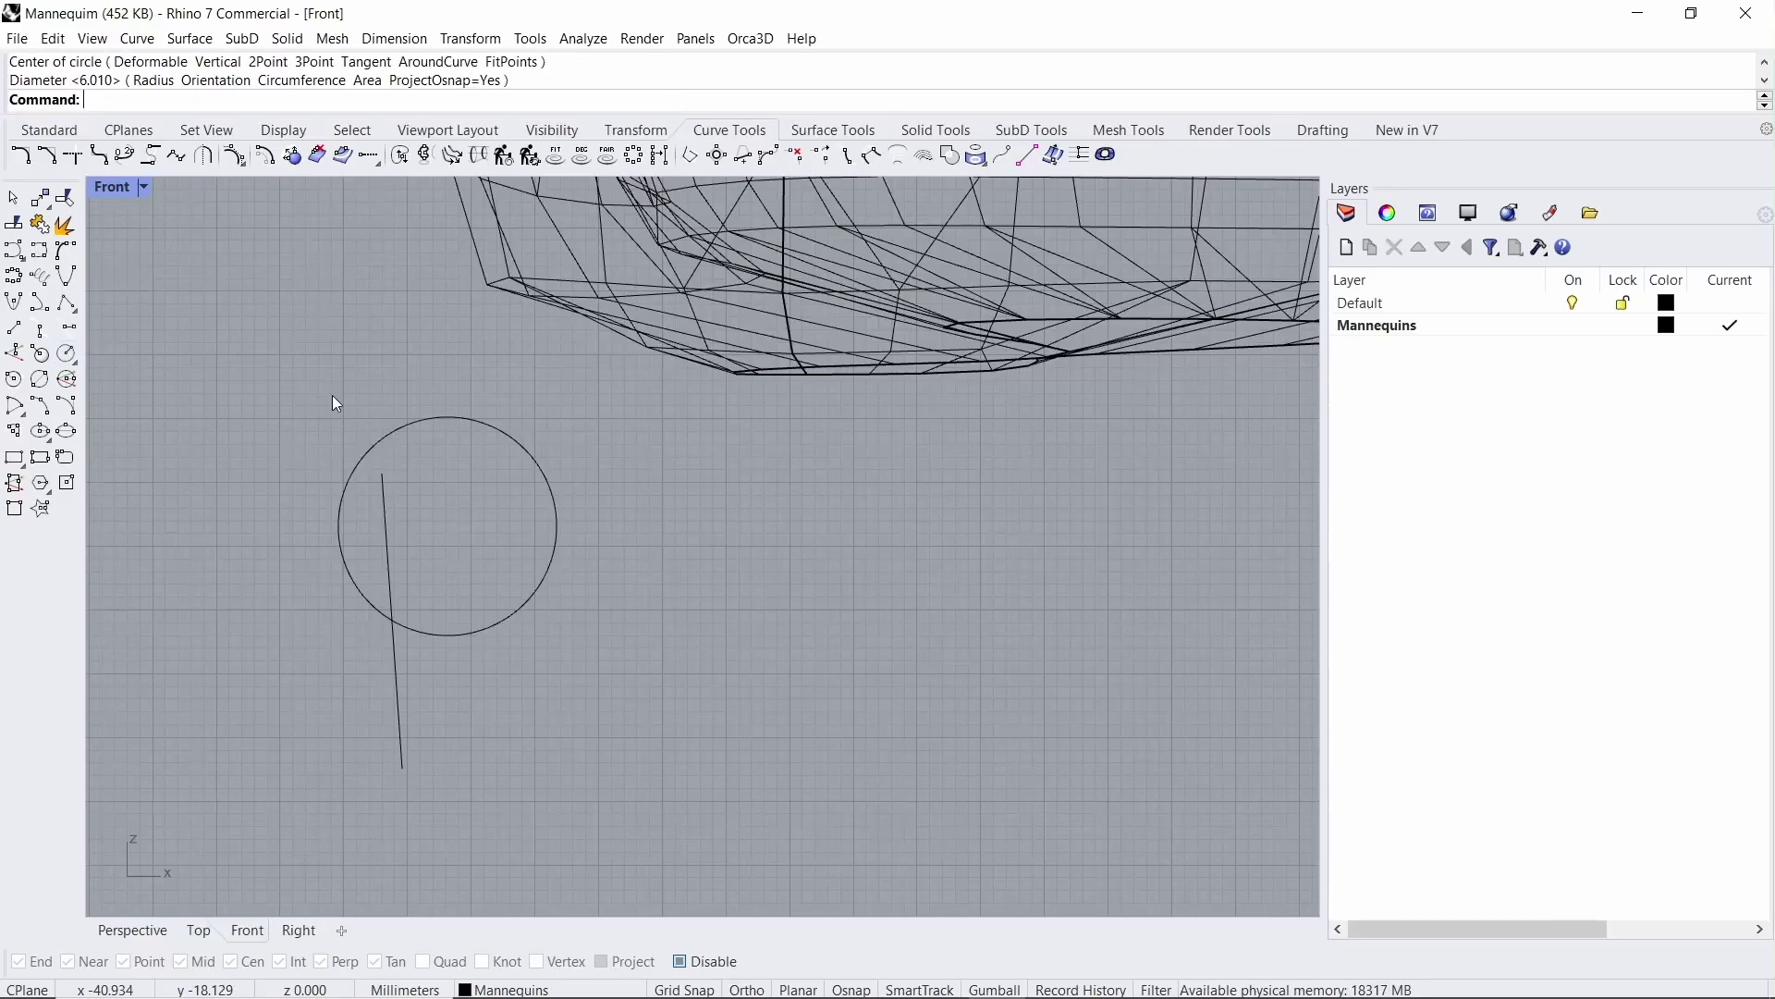
- Turn on object snaps and run a line of about 30 mm to the lower endpoint of the near-vertical line
key(Return)
click(772, 657)
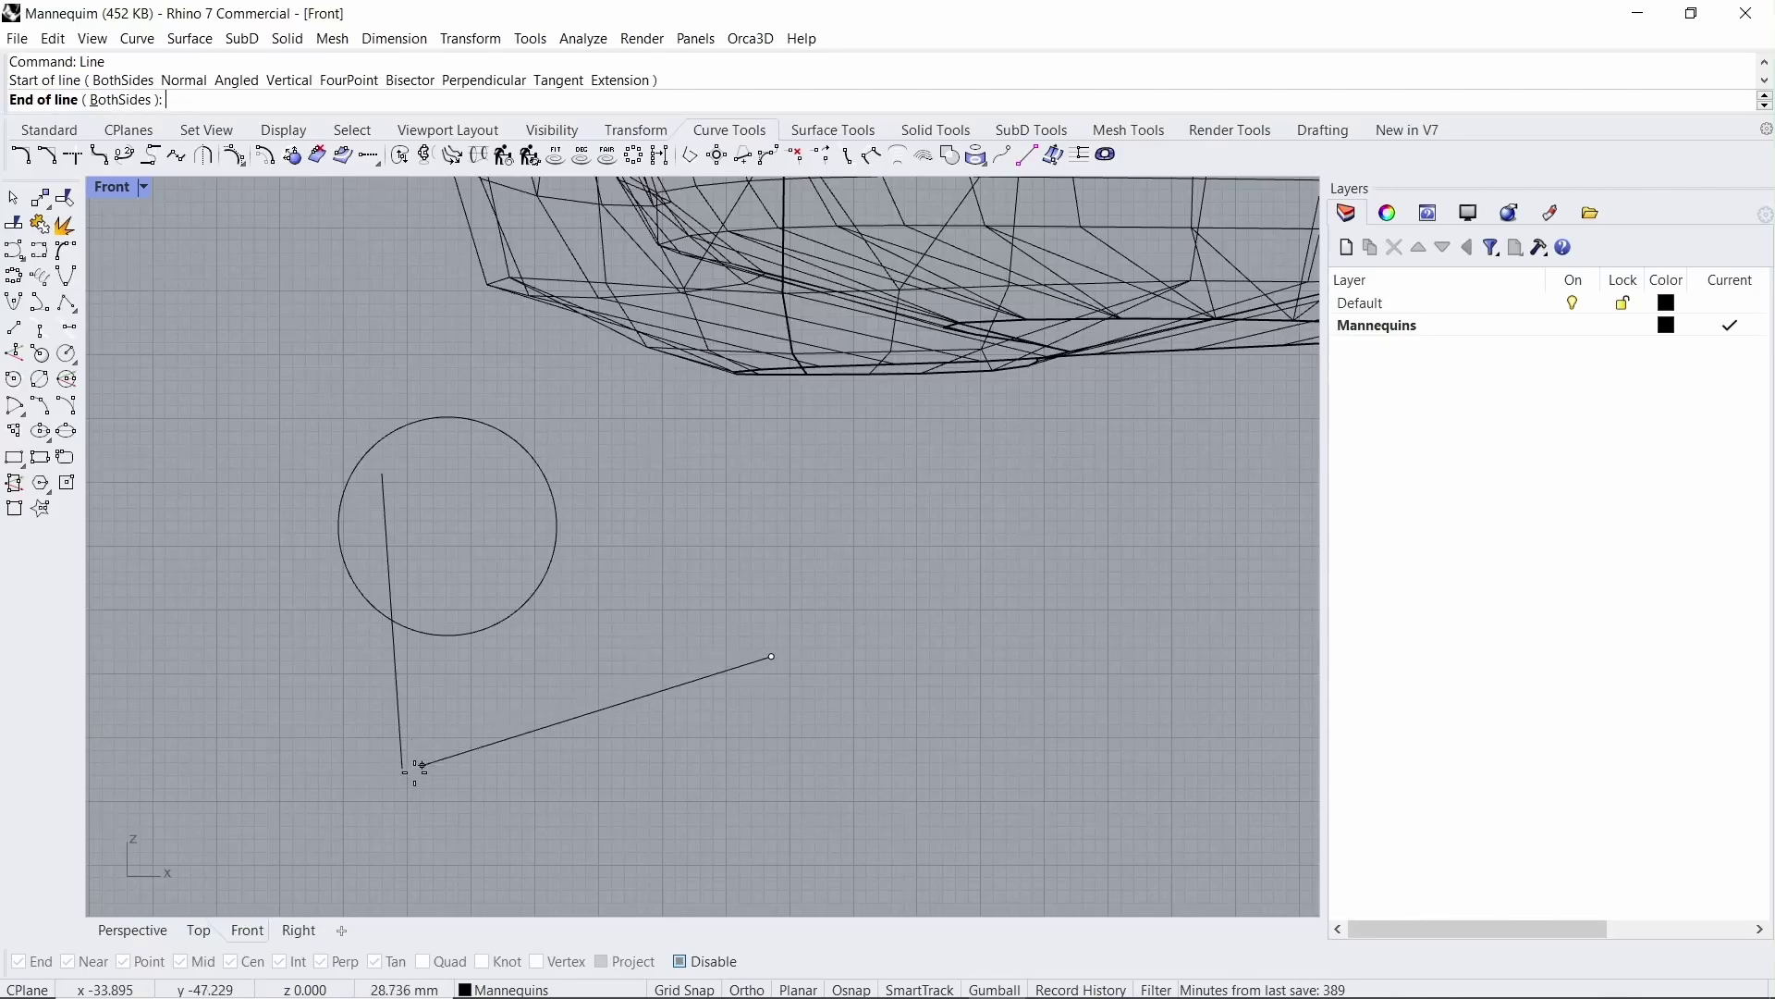
scroll(416, 768, up, 5)
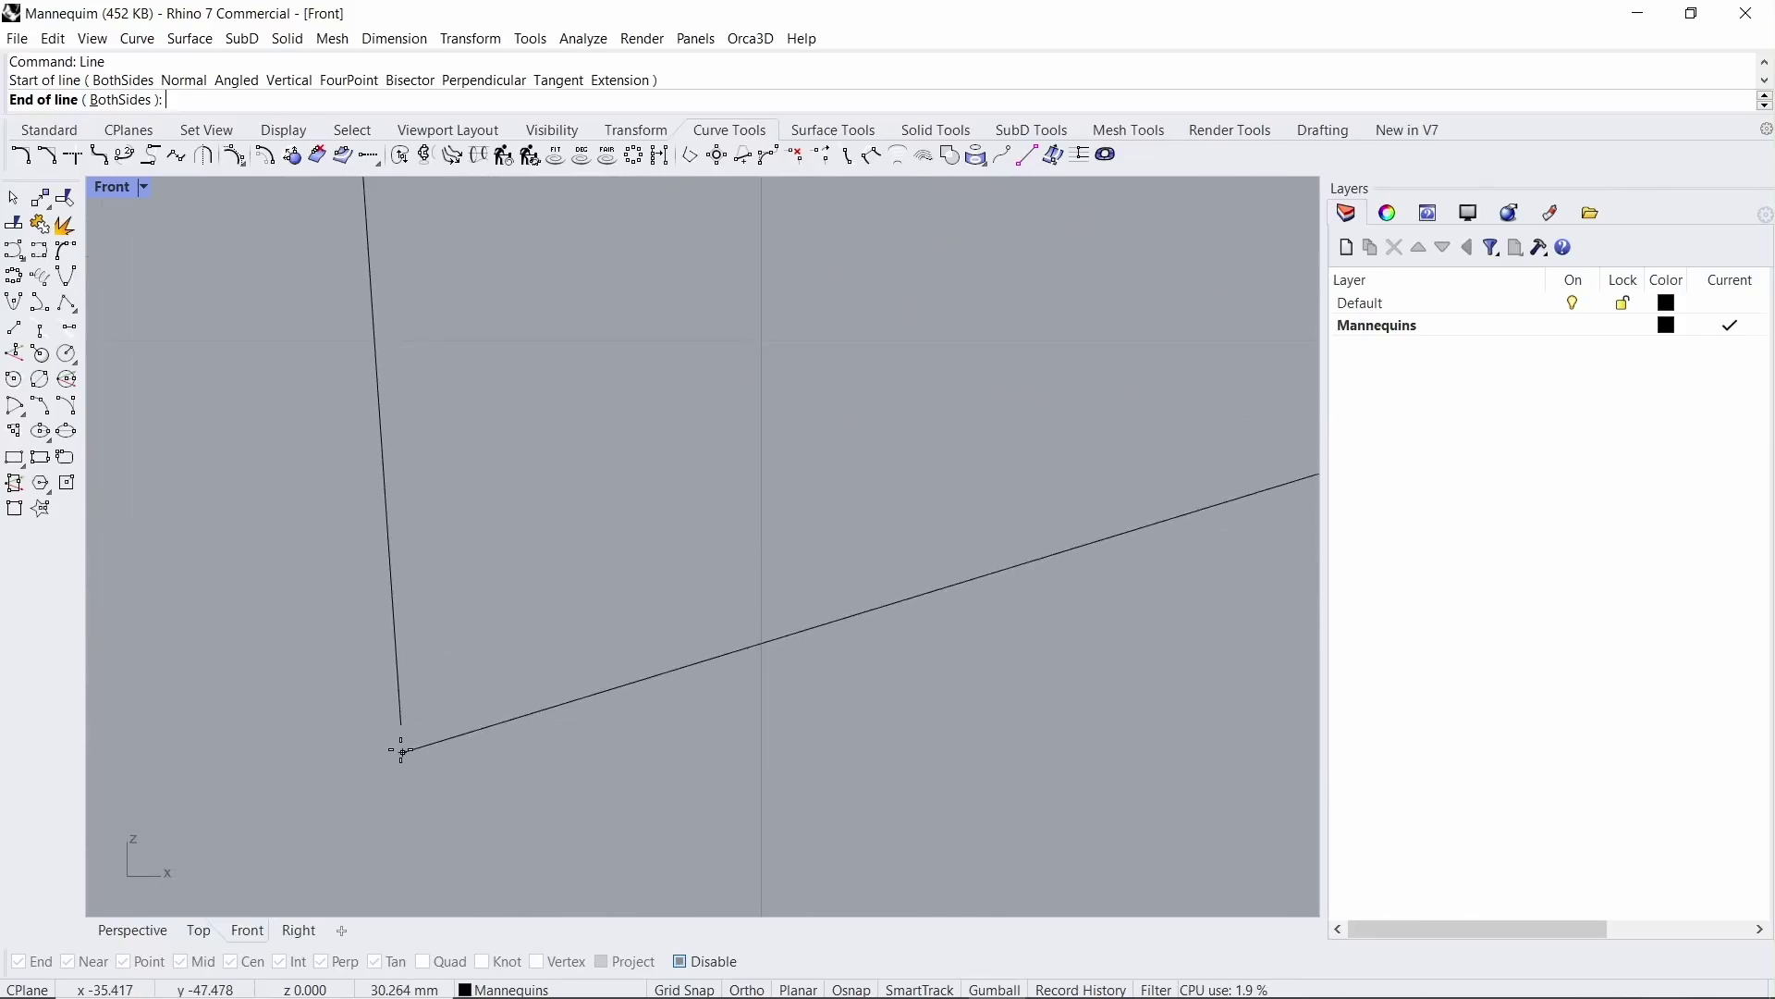
right_drag(401, 744, 445, 663)
scroll(444, 663, down, 5)
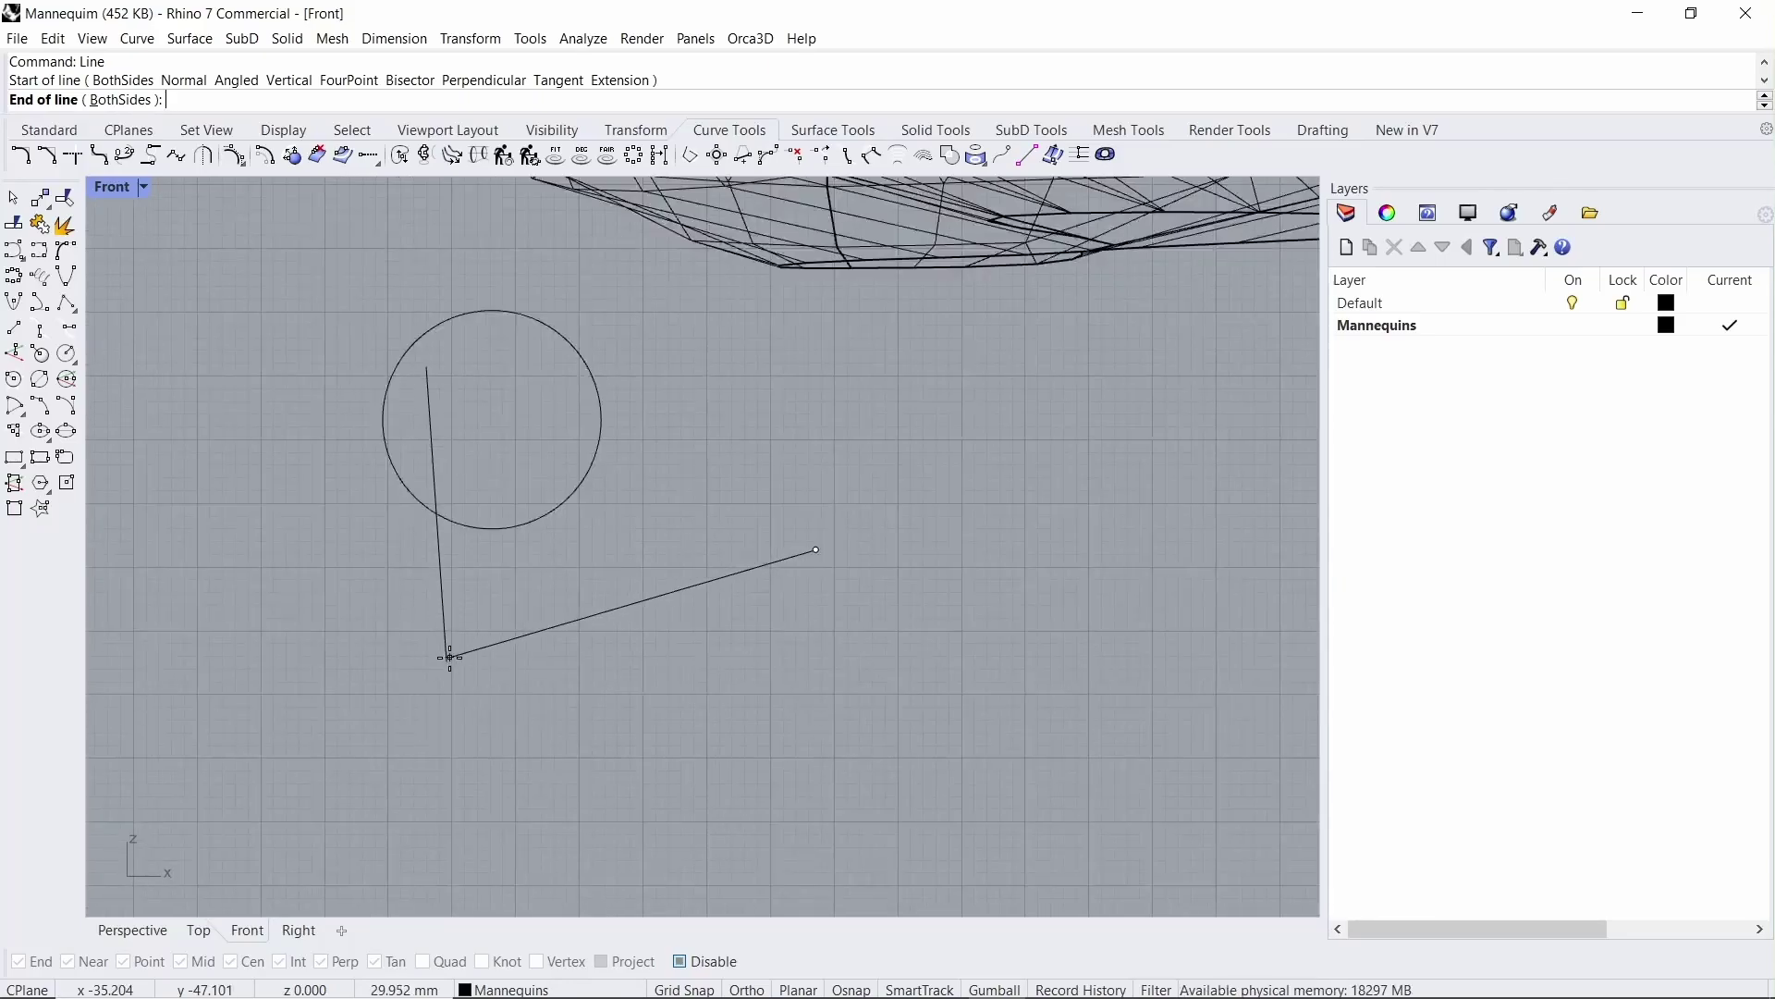
click(858, 987)
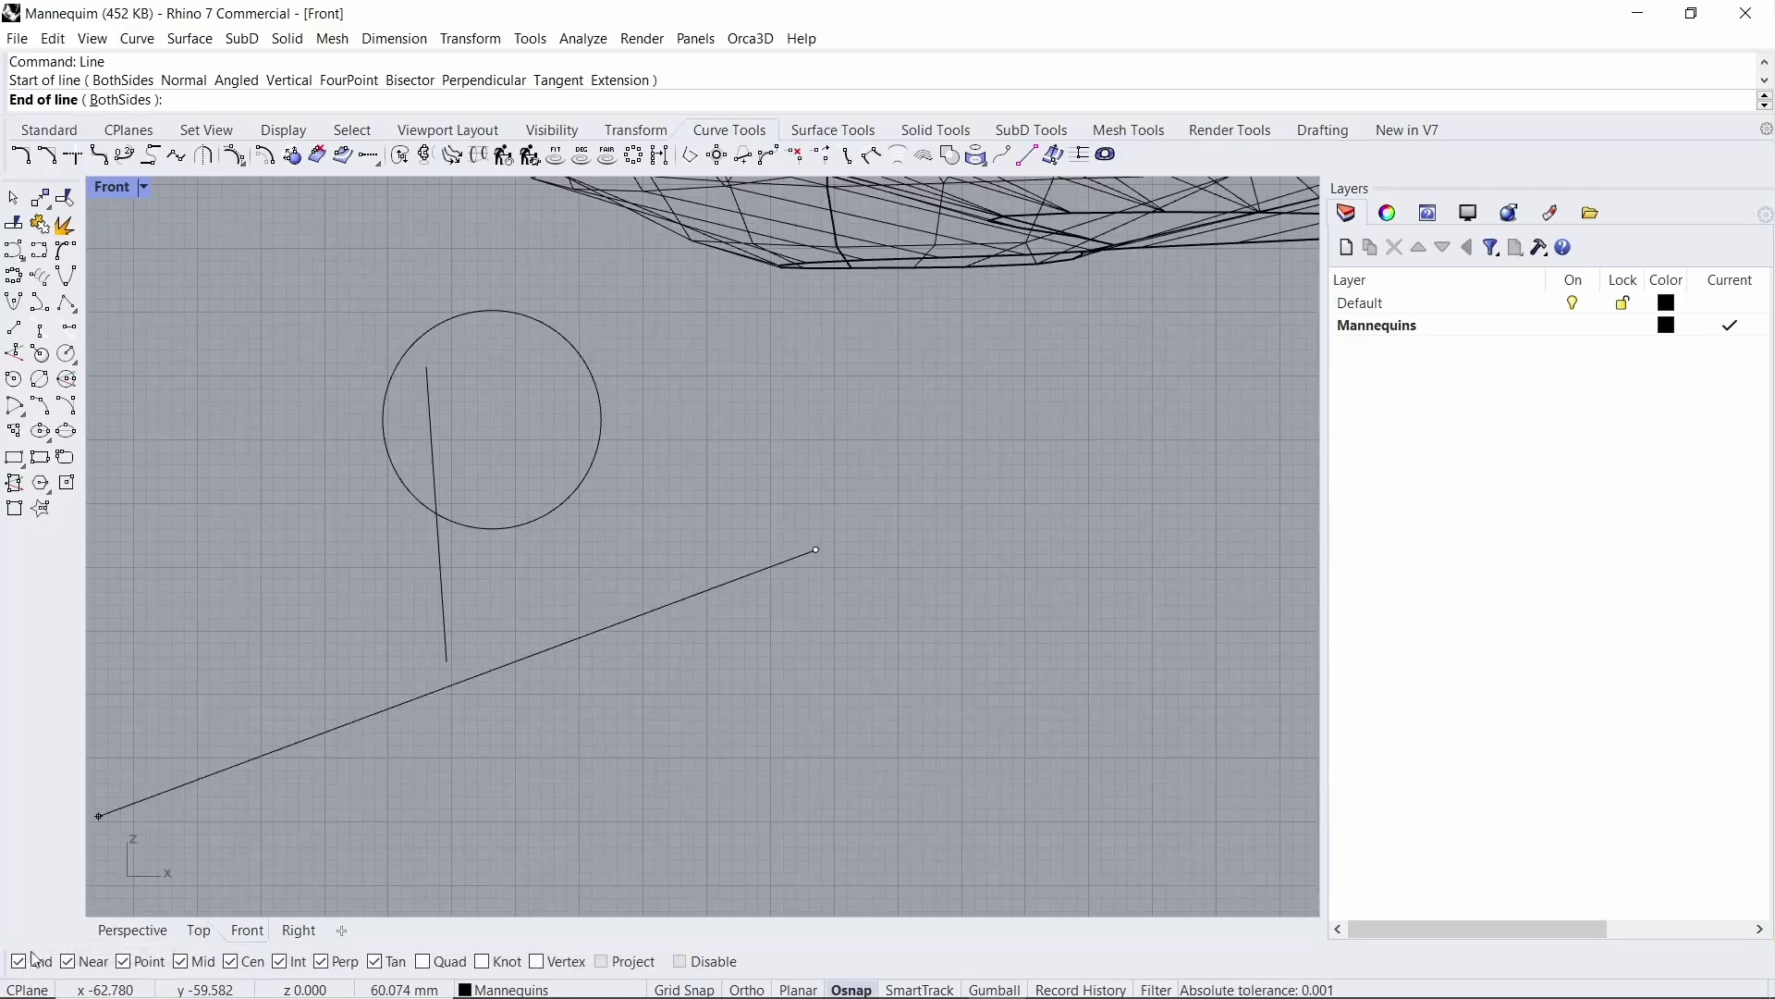
scroll(448, 663, up, 5)
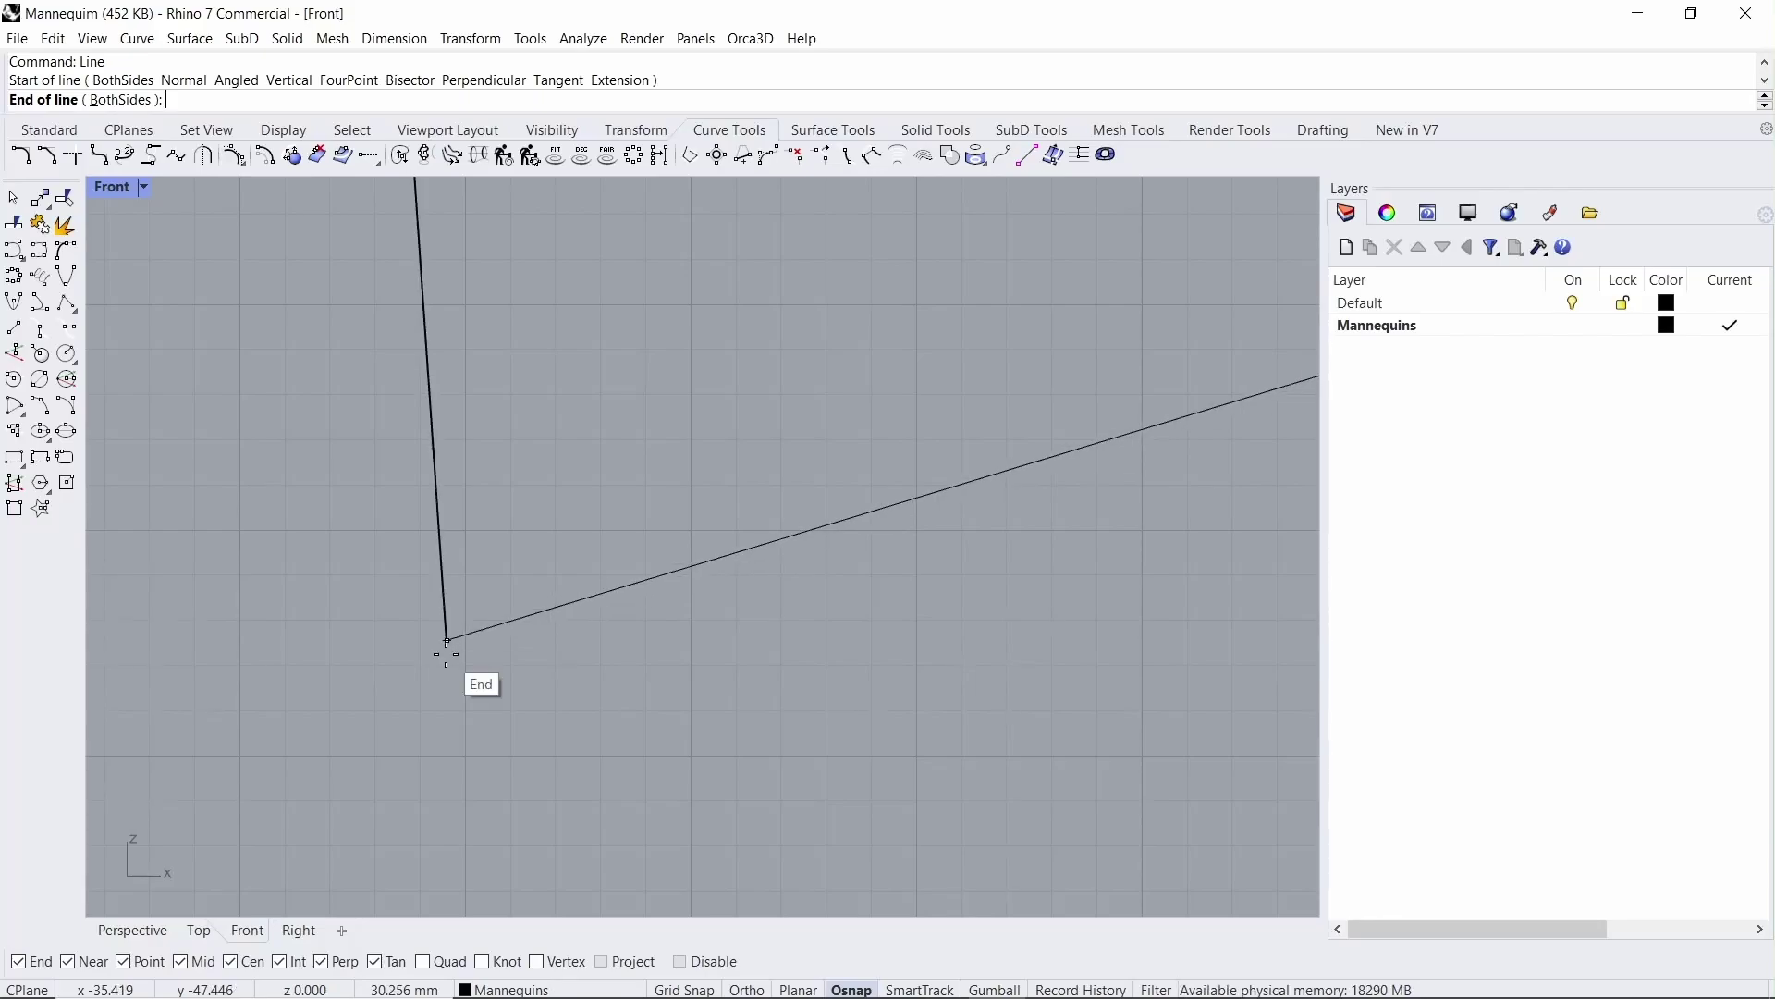
scroll(446, 655, down, 3)
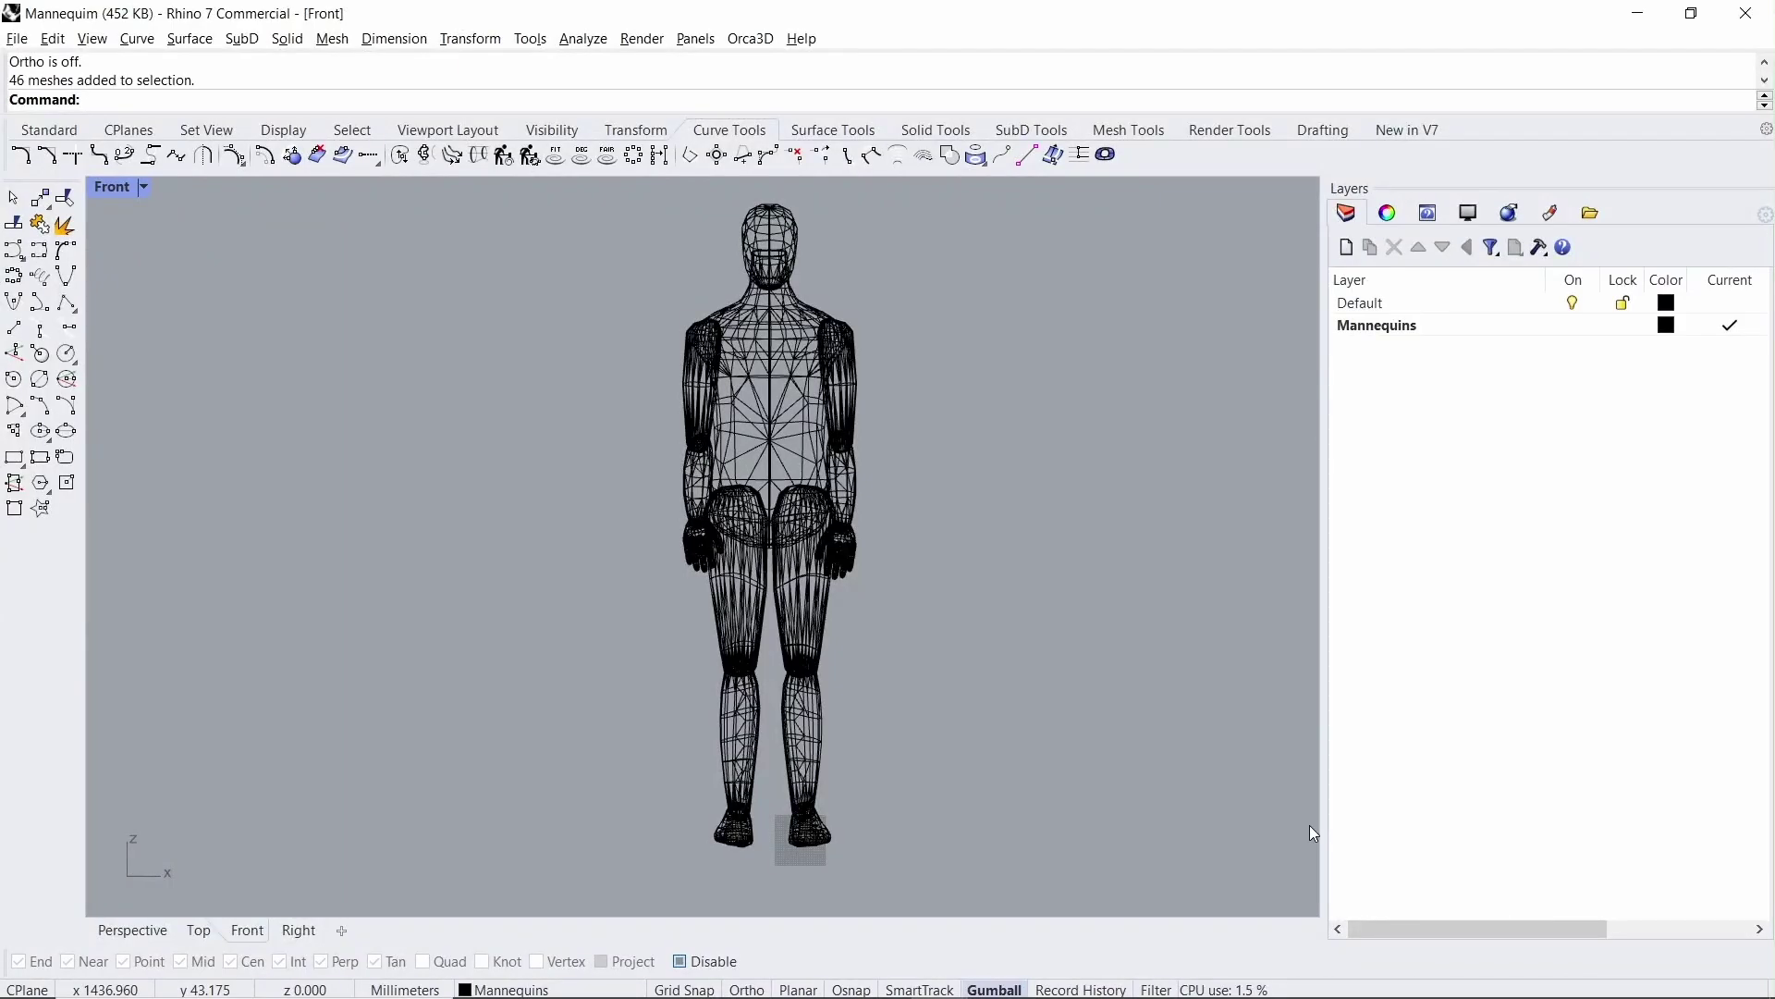
- Restore the four-view layout, select the whole mannequin and turn on the Gumball
key(ctrl+m)
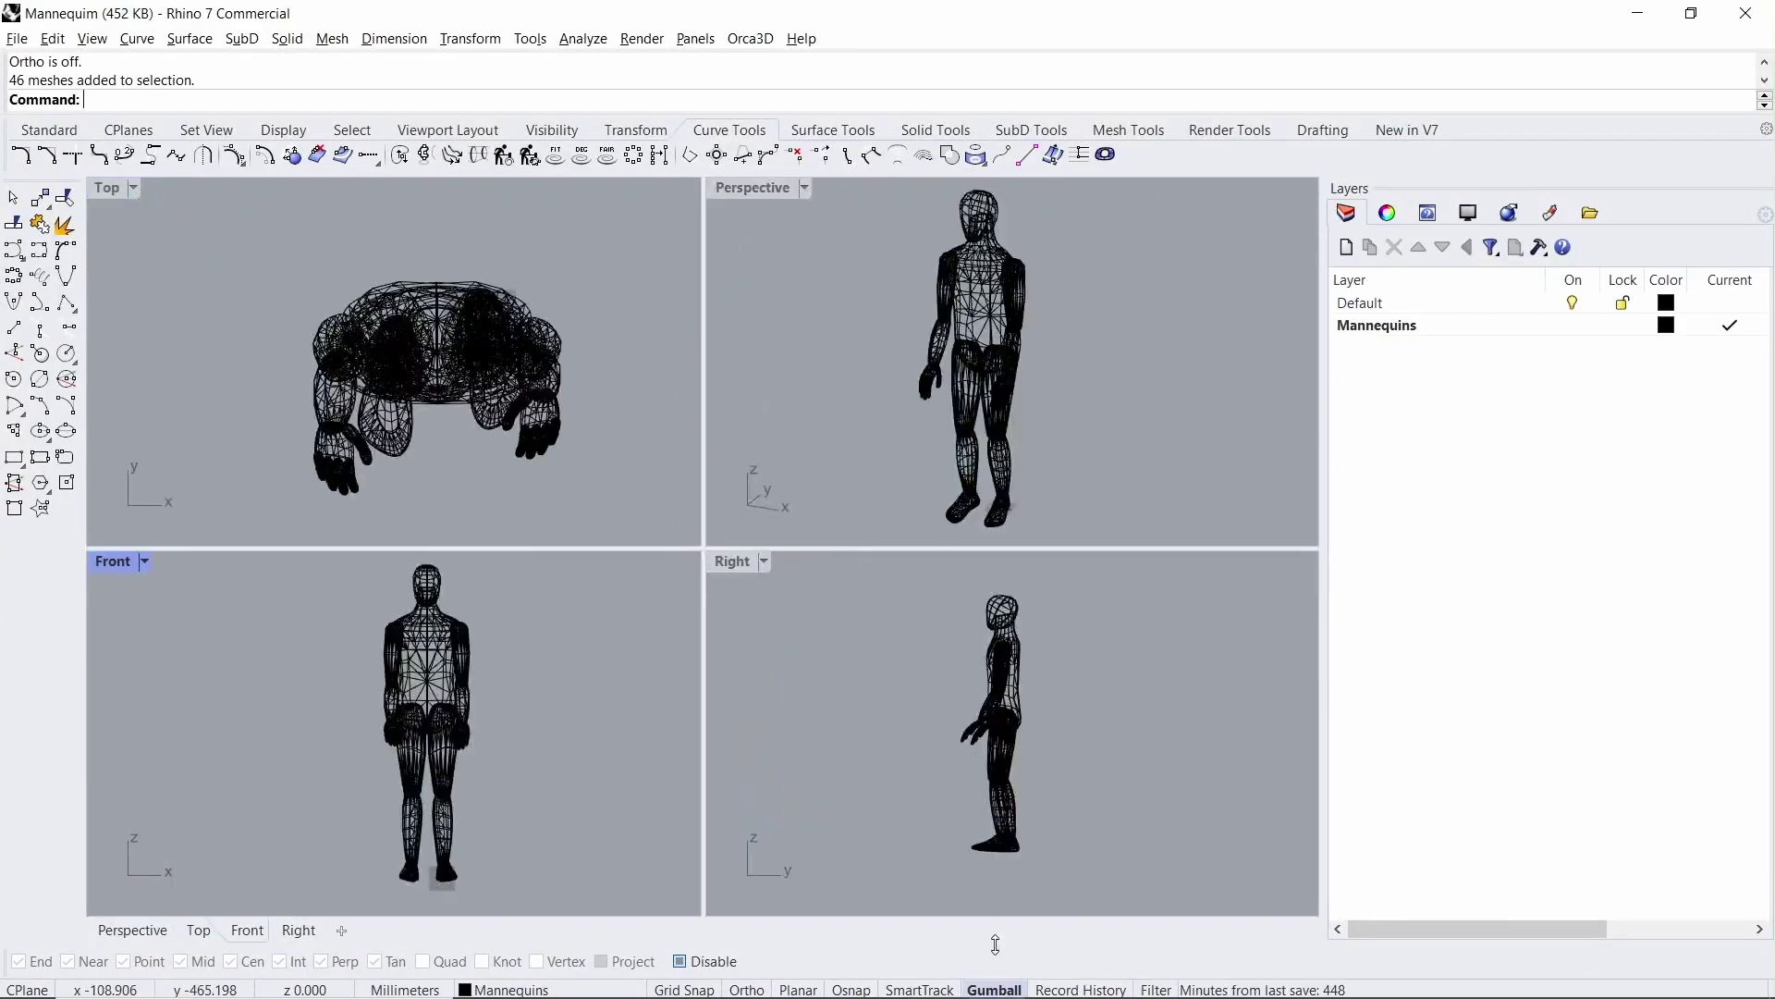
click(1002, 988)
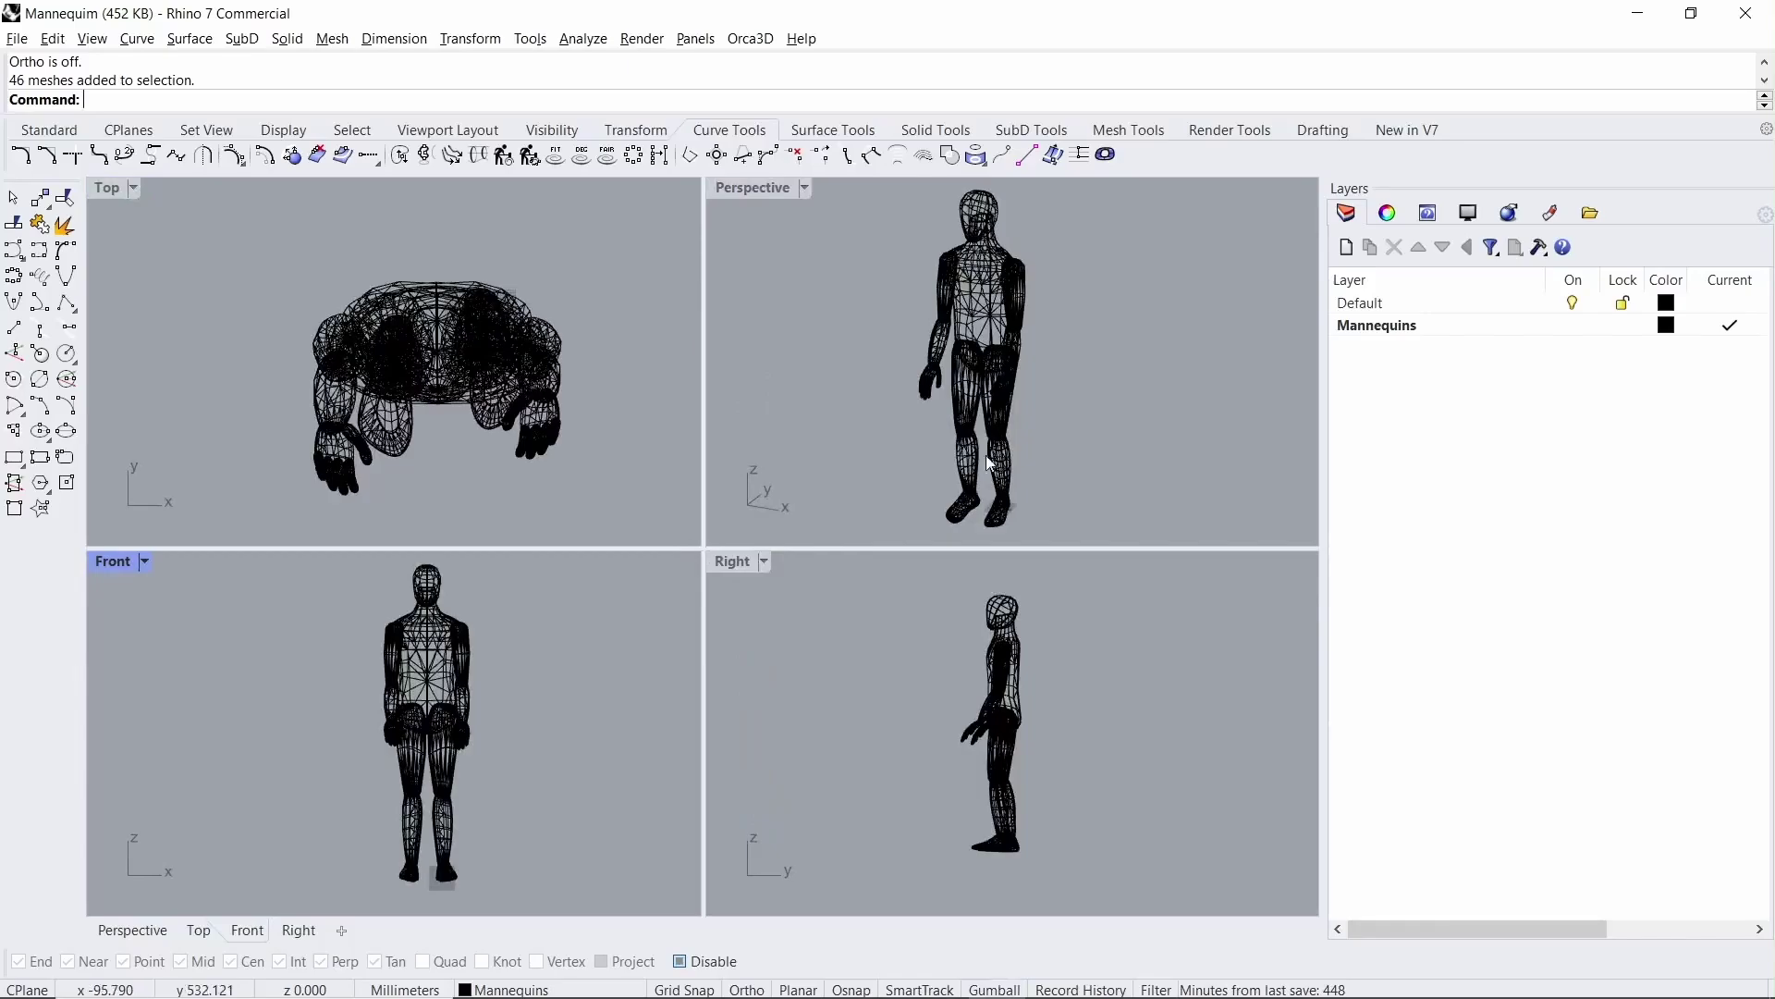
click(988, 331)
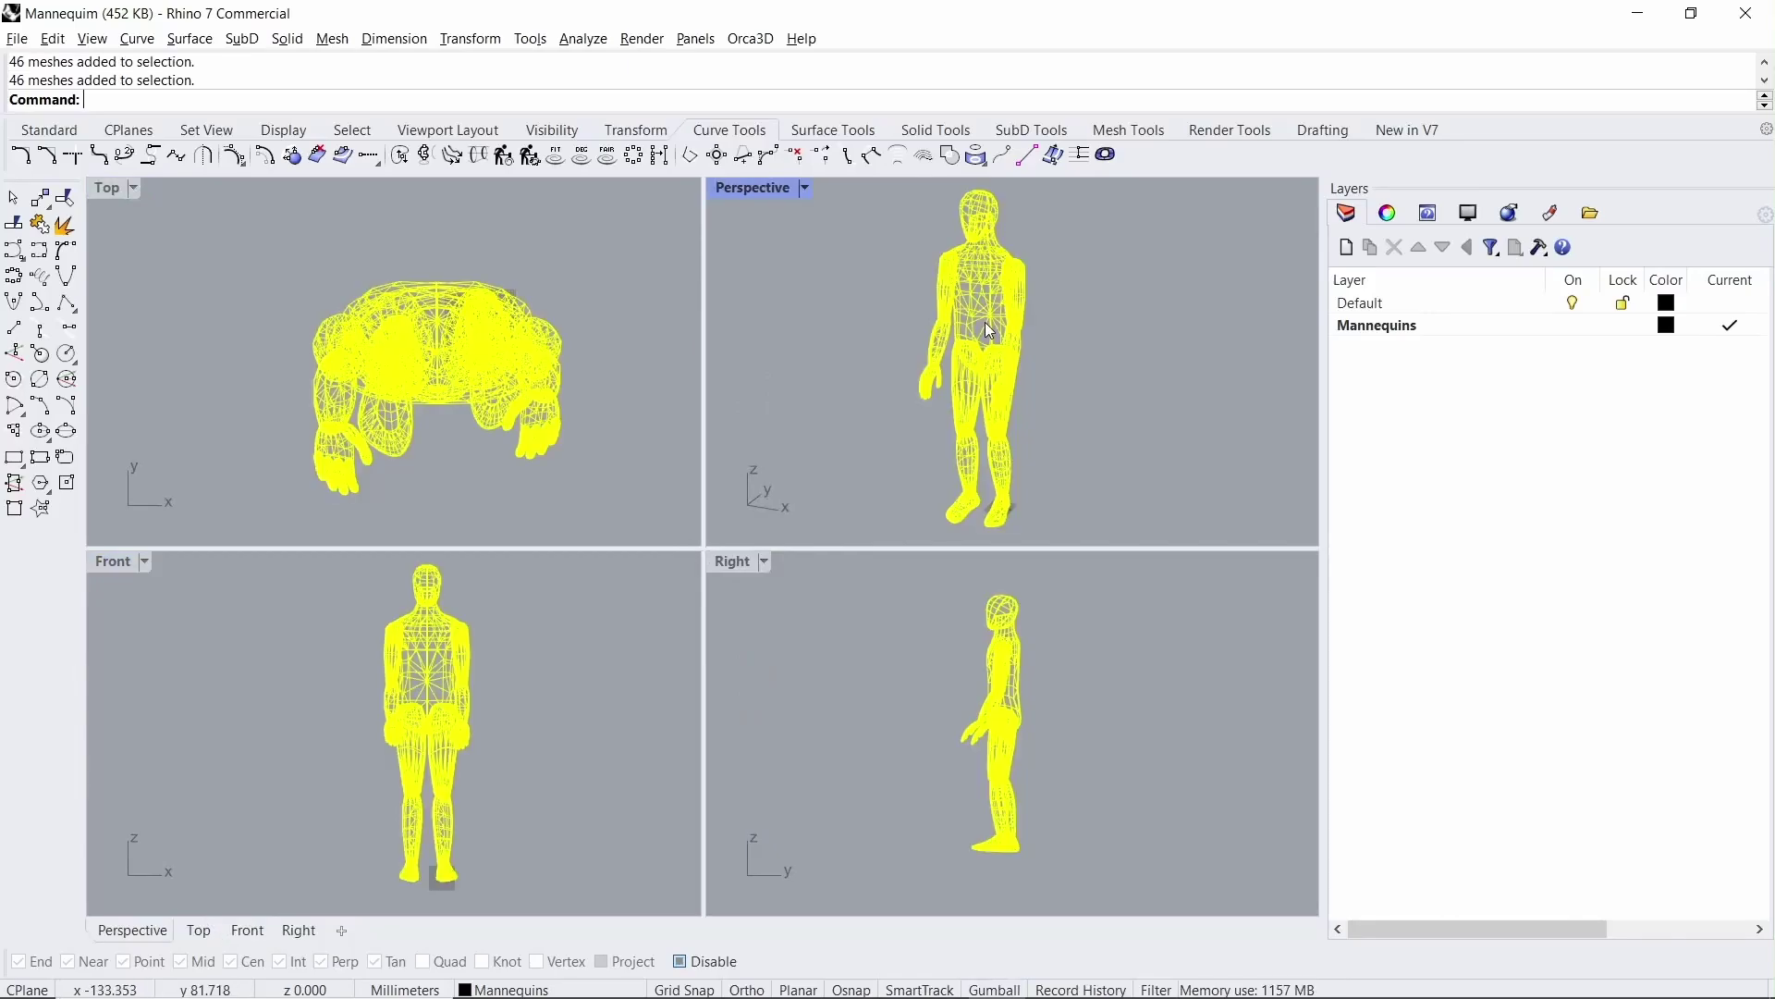
click(995, 989)
scroll(994, 352, up, 2)
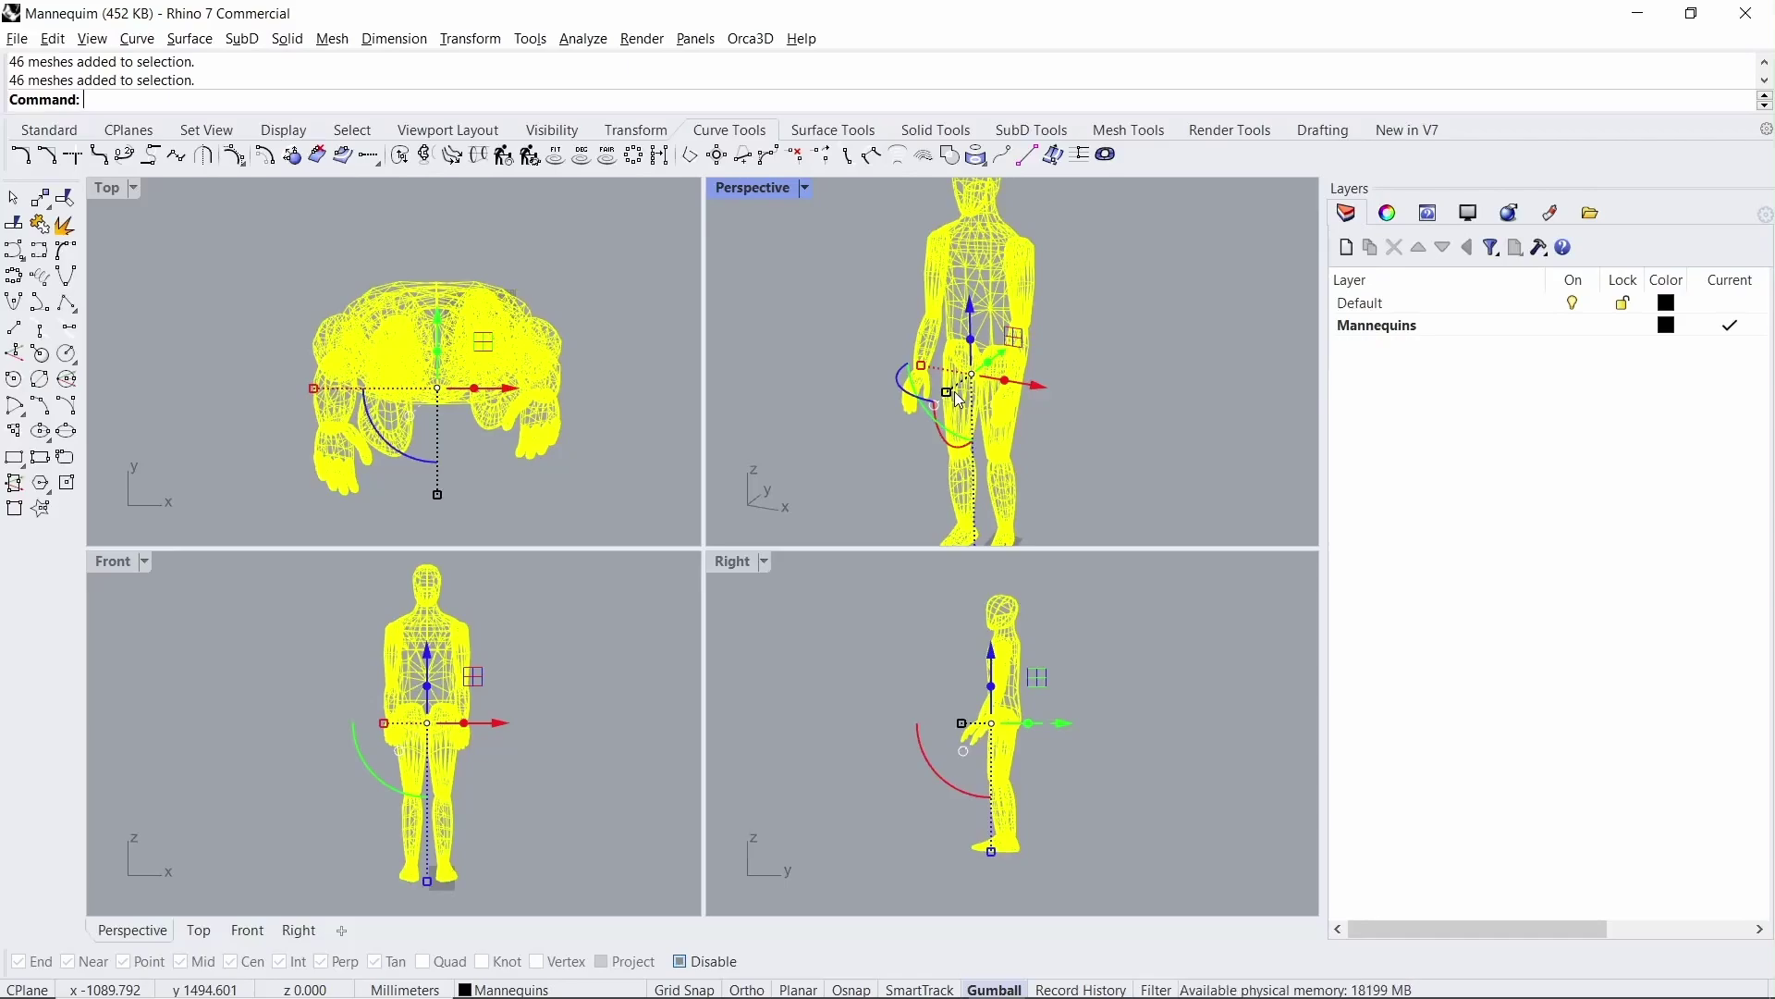
- In the Front view, move the mannequin with the Gumball, including an exact 500 mm along X, and bring it back near the origin
double_click(107, 565)
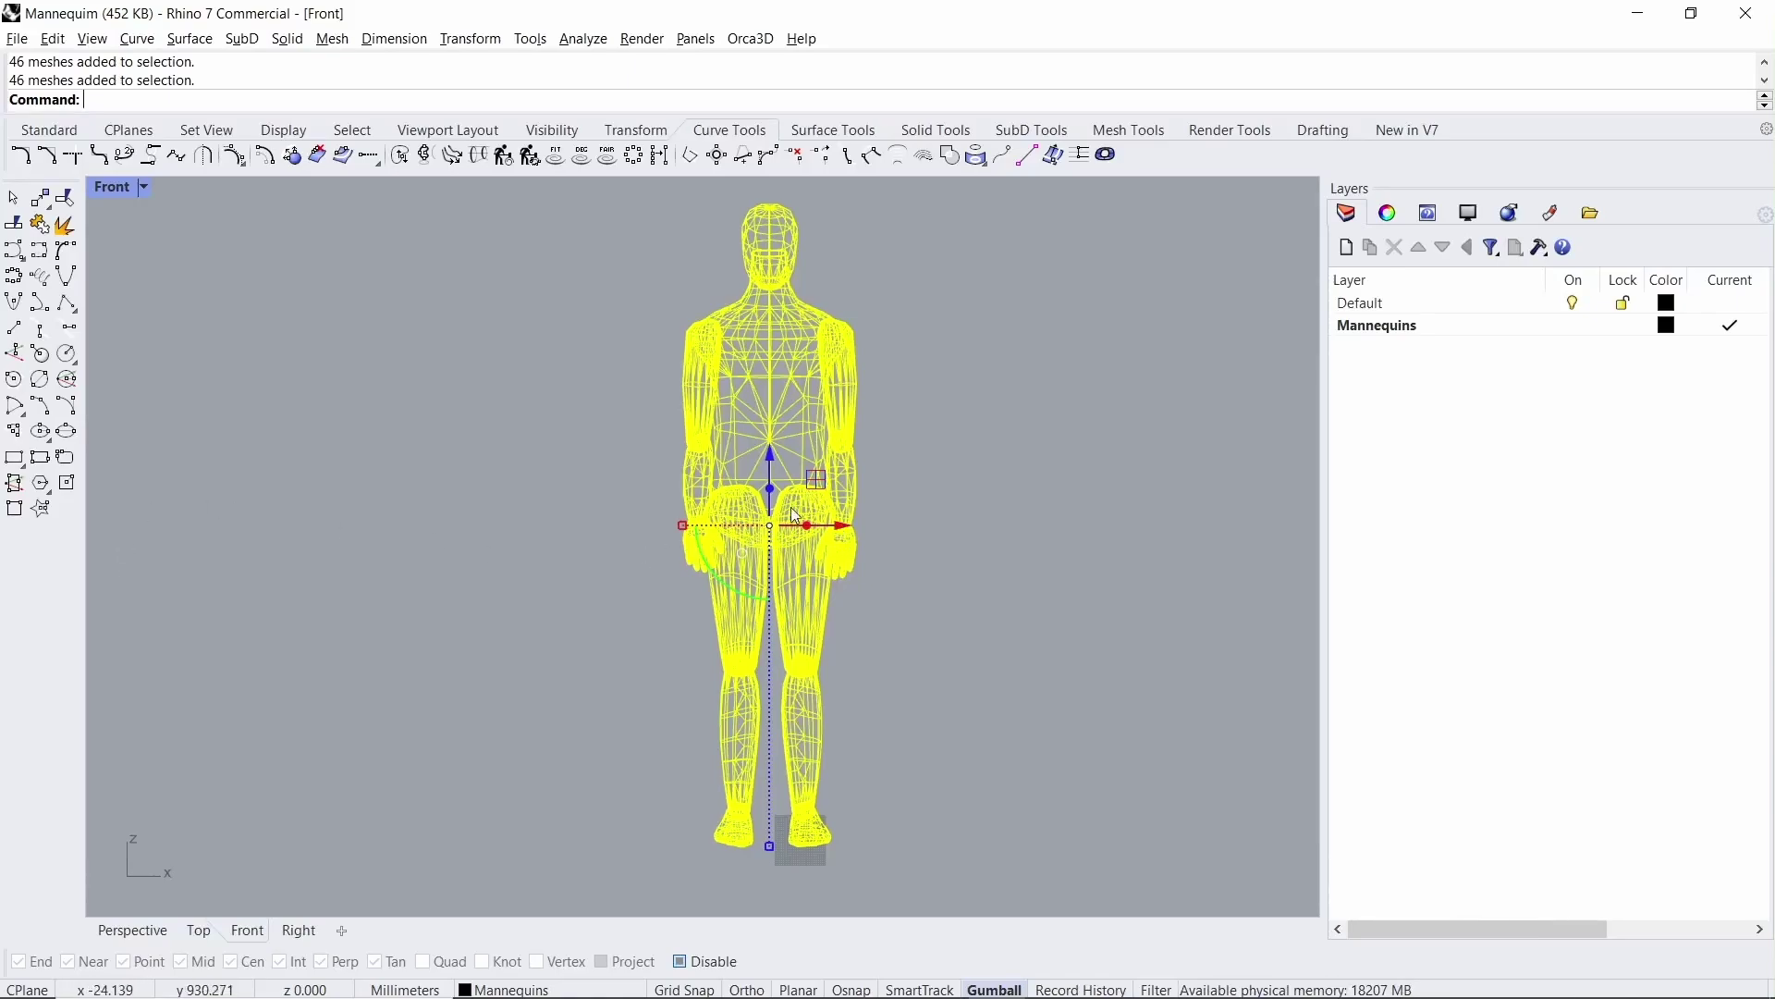
drag(848, 538, 1074, 547)
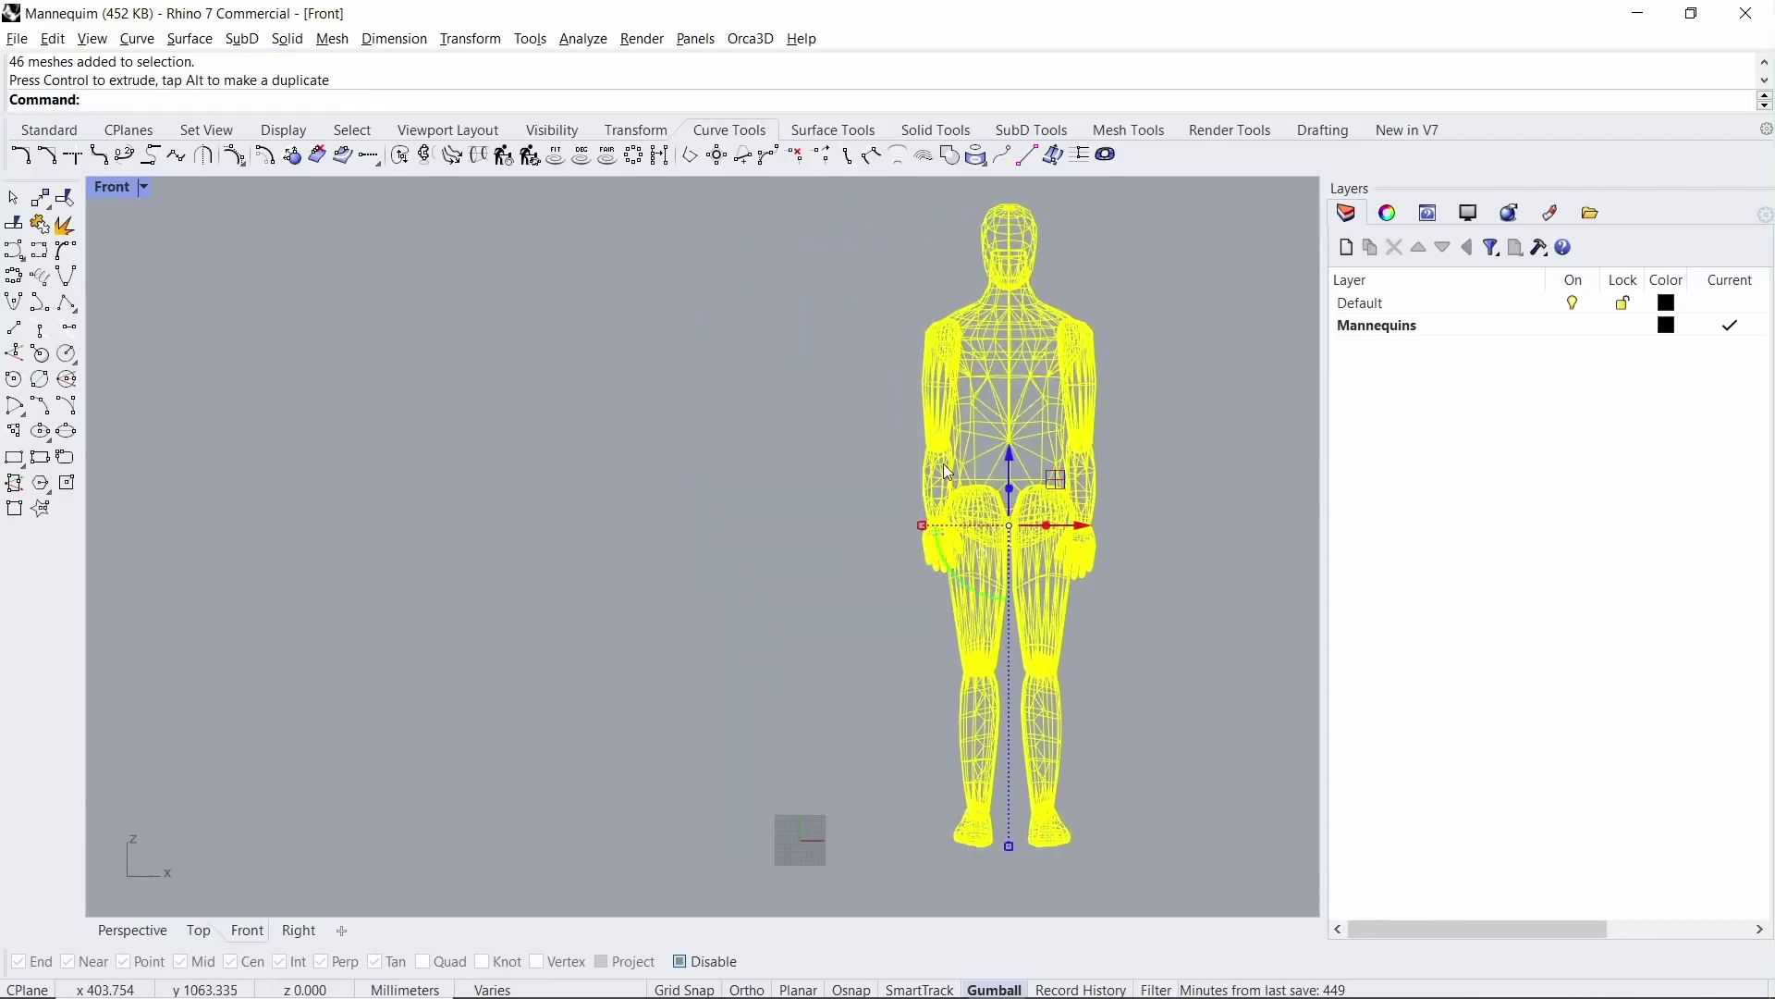
click(1079, 535)
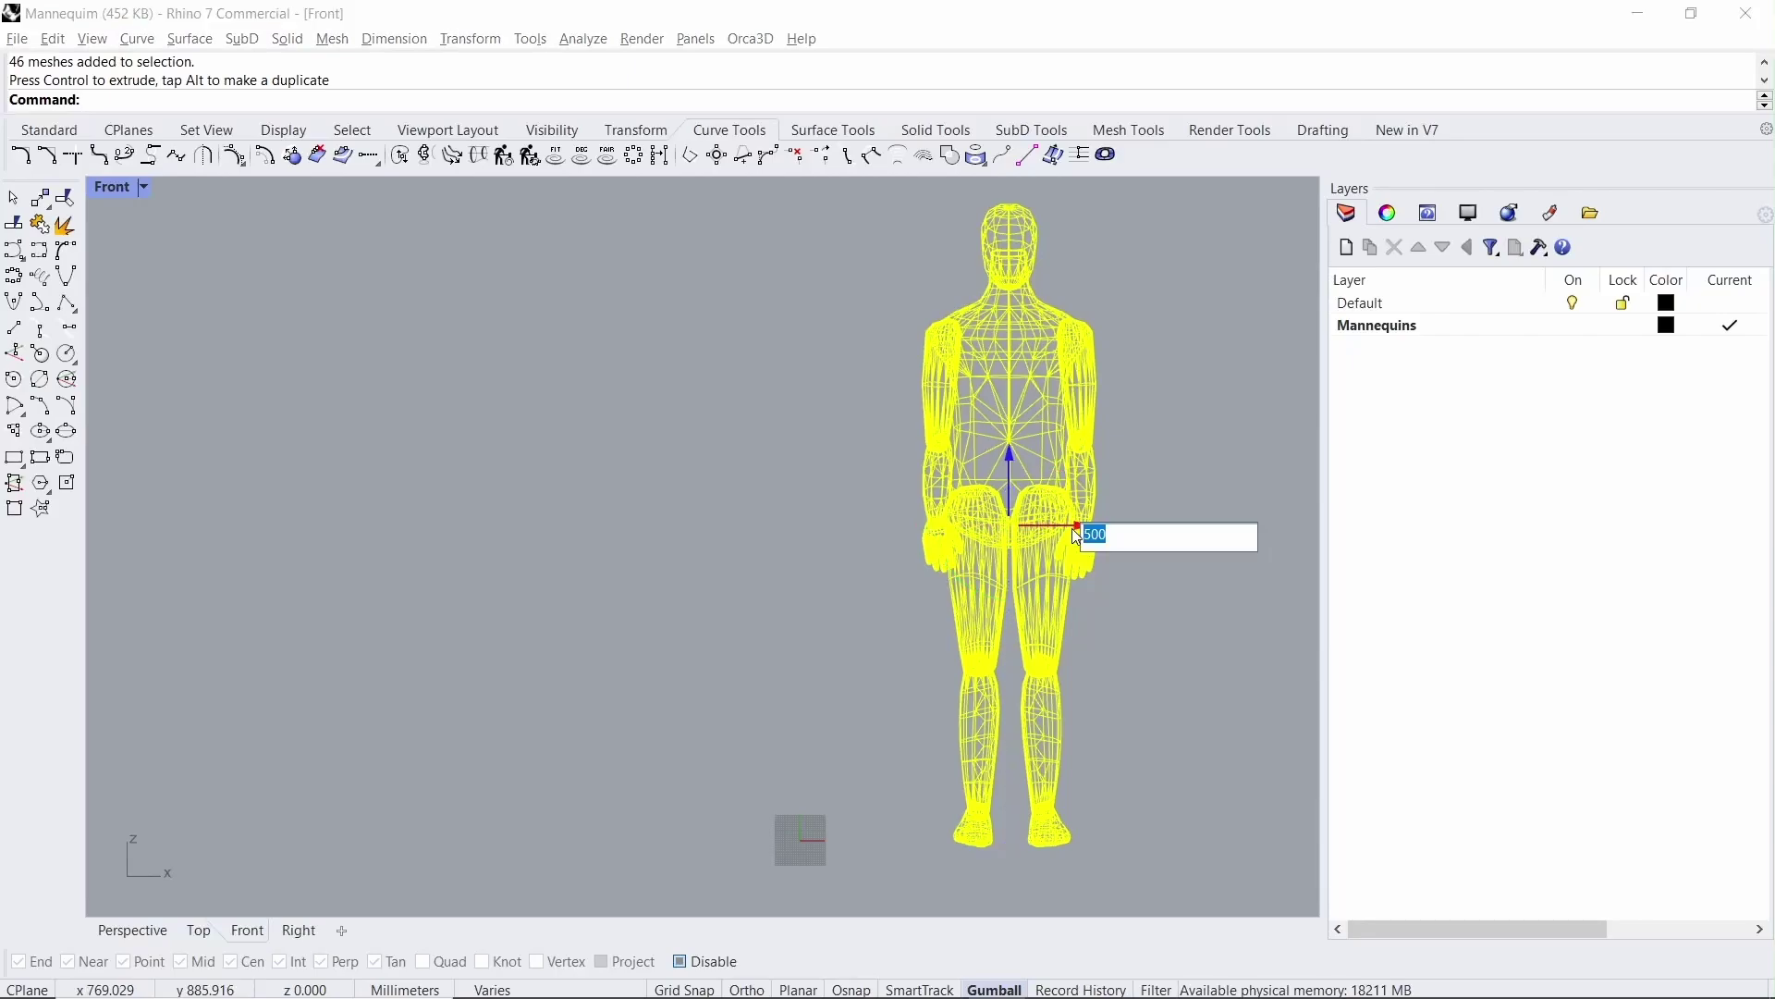
key(Return)
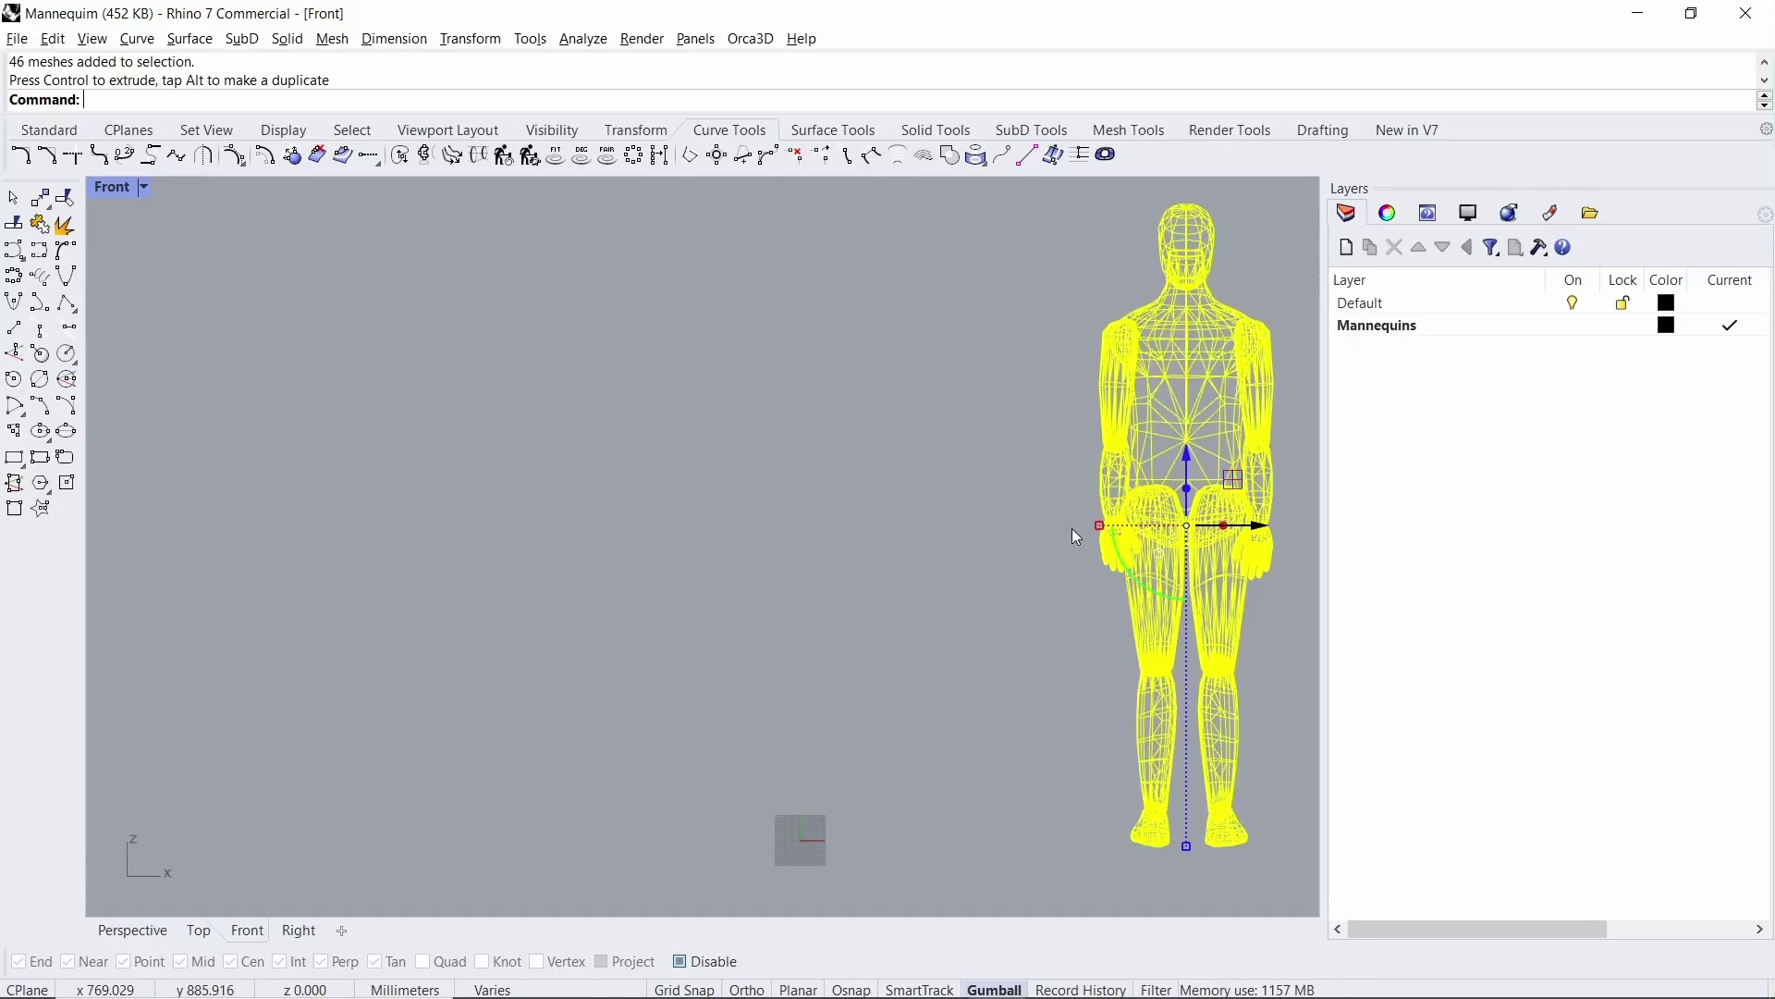
drag(1253, 532, 862, 533)
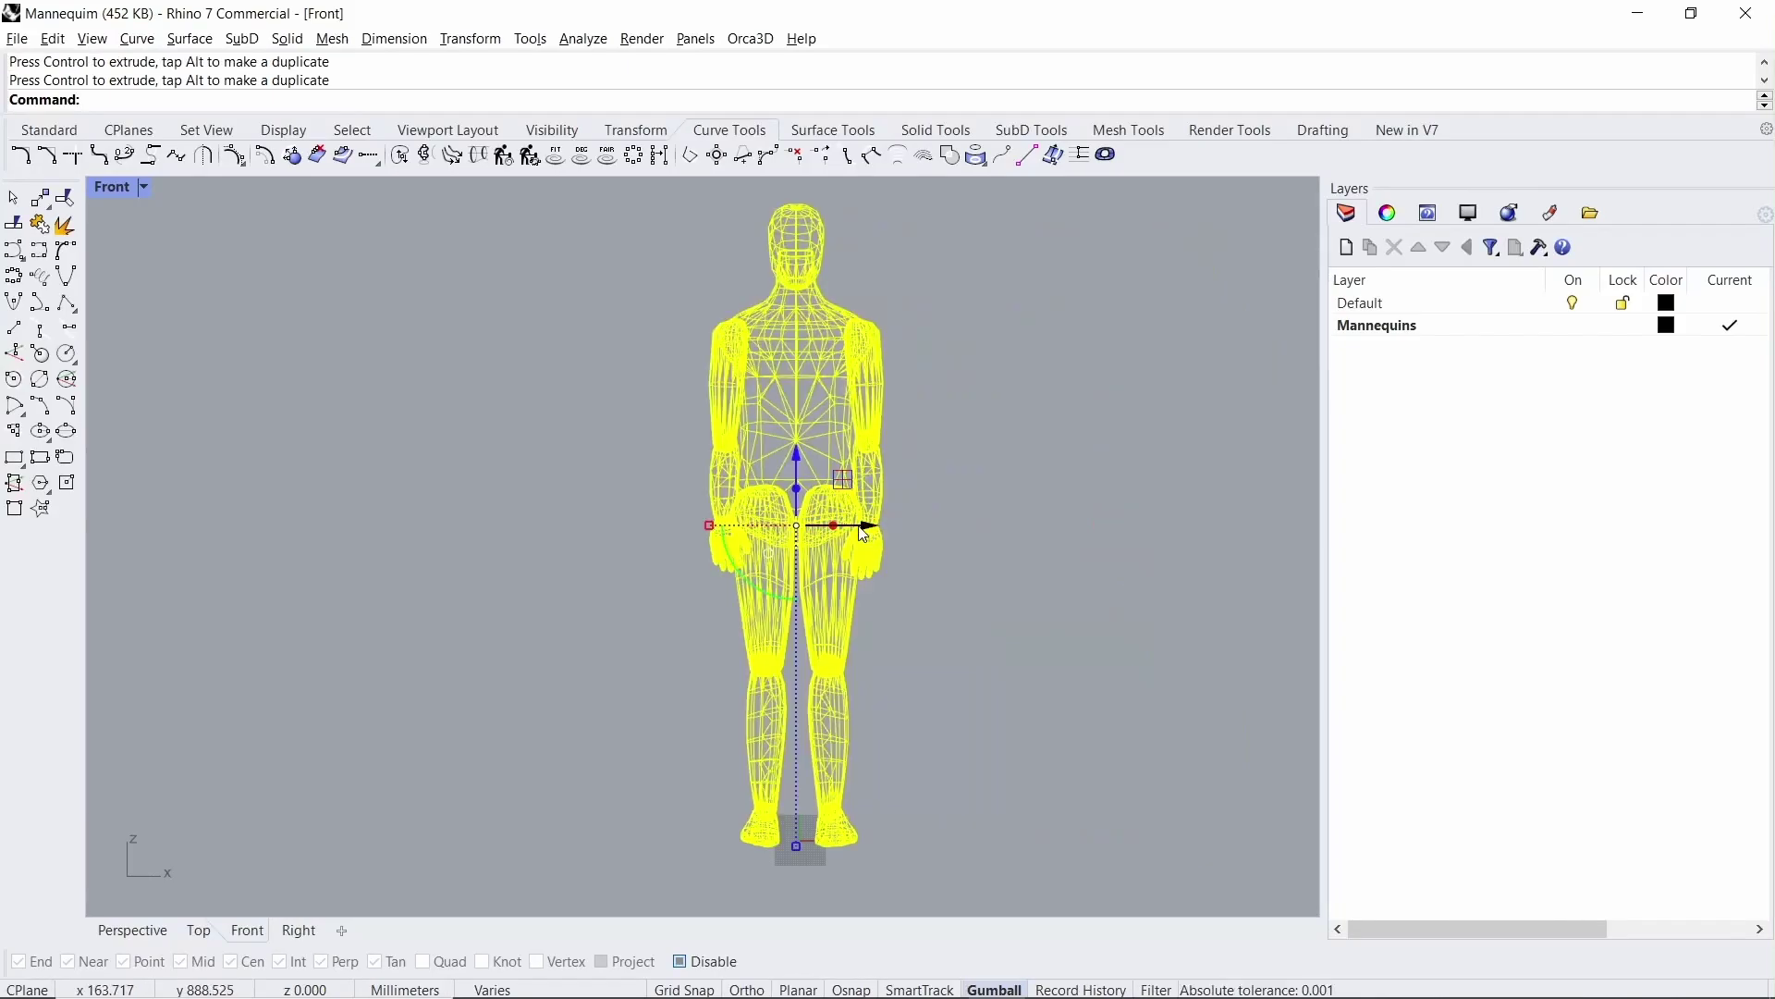
drag(791, 479, 970, 434)
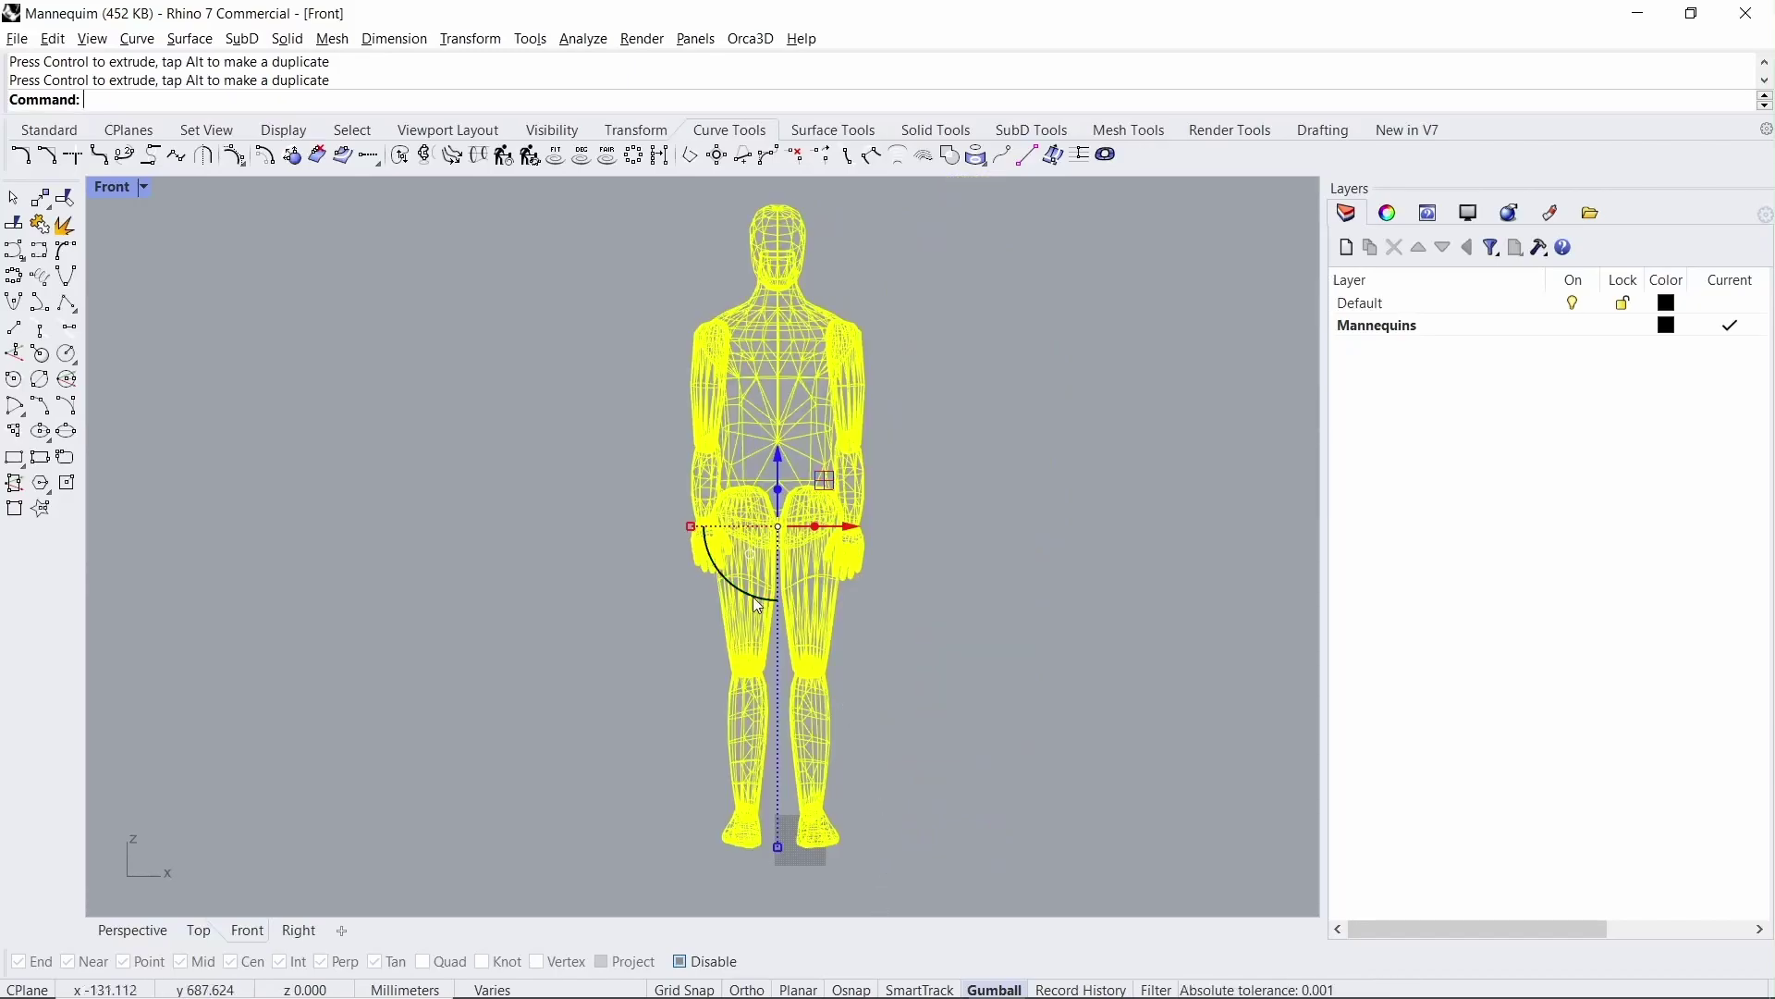
- Try rotating the mannequin with the Gumball, freely and by 45 degrees, and undo the rotation
mouse_move(716, 582)
mouse_down()
mouse_move(724, 603)
mouse_move(705, 542)
mouse_move(722, 483)
mouse_move(732, 624)
mouse_move(717, 606)
mouse_up()
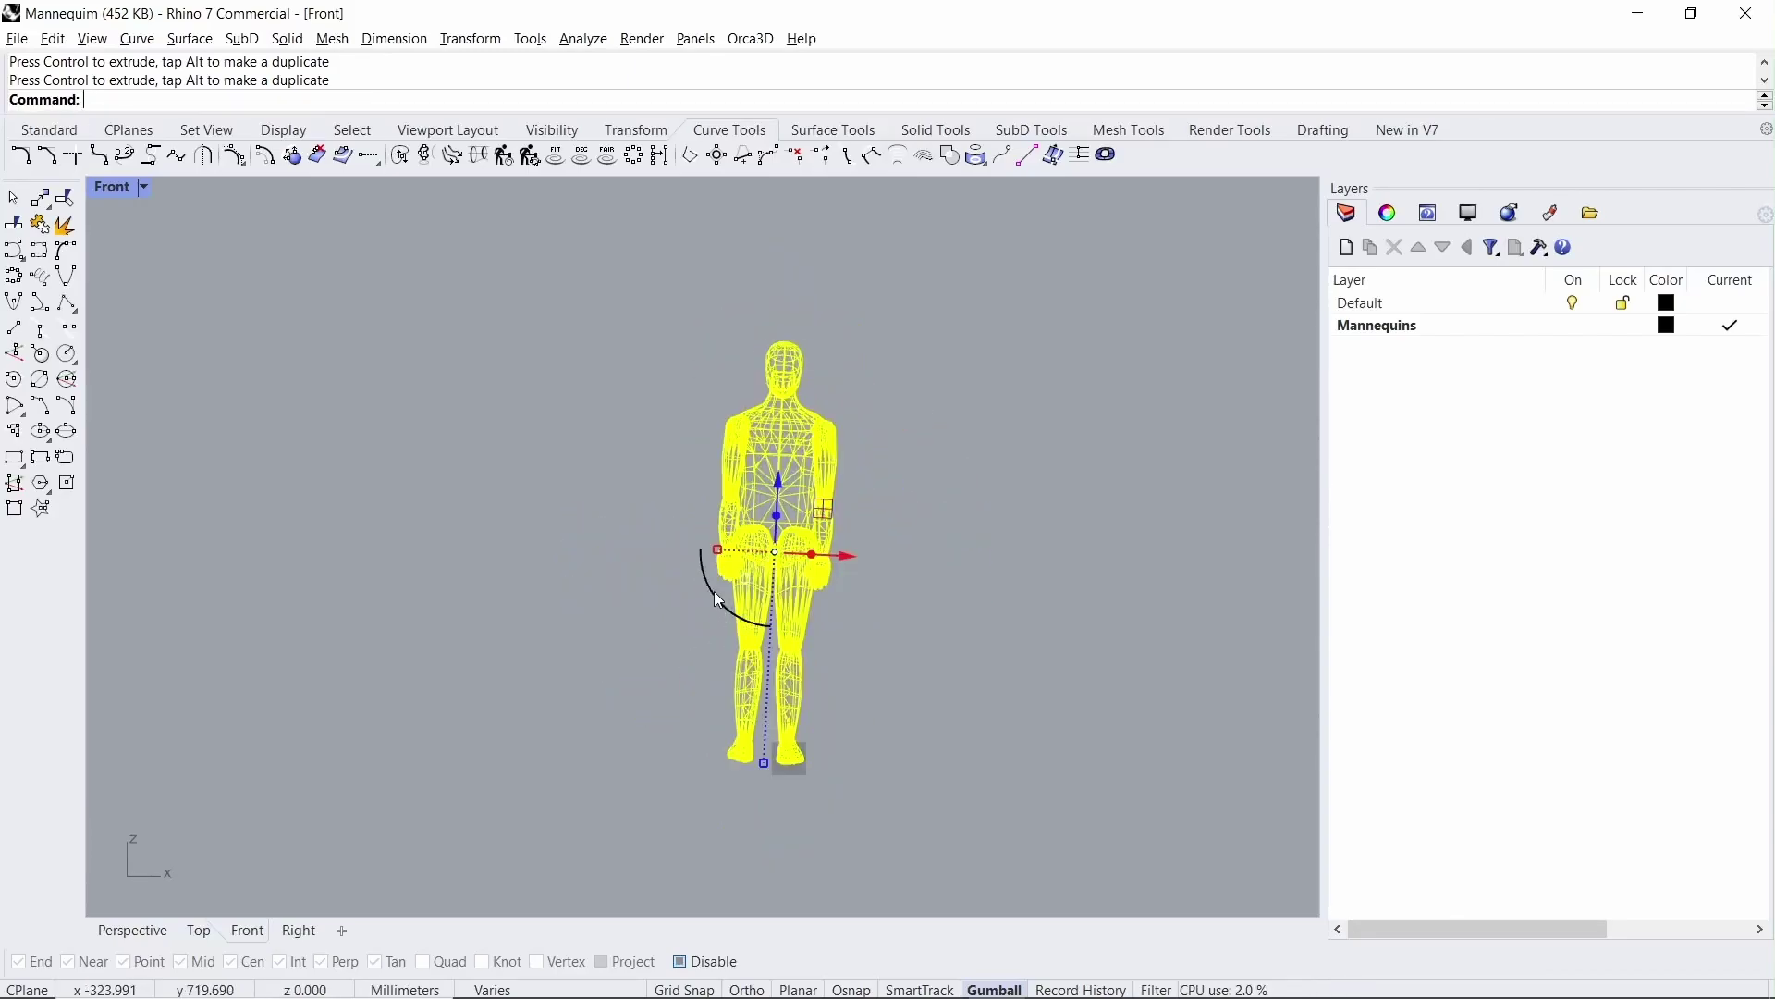
click(714, 591)
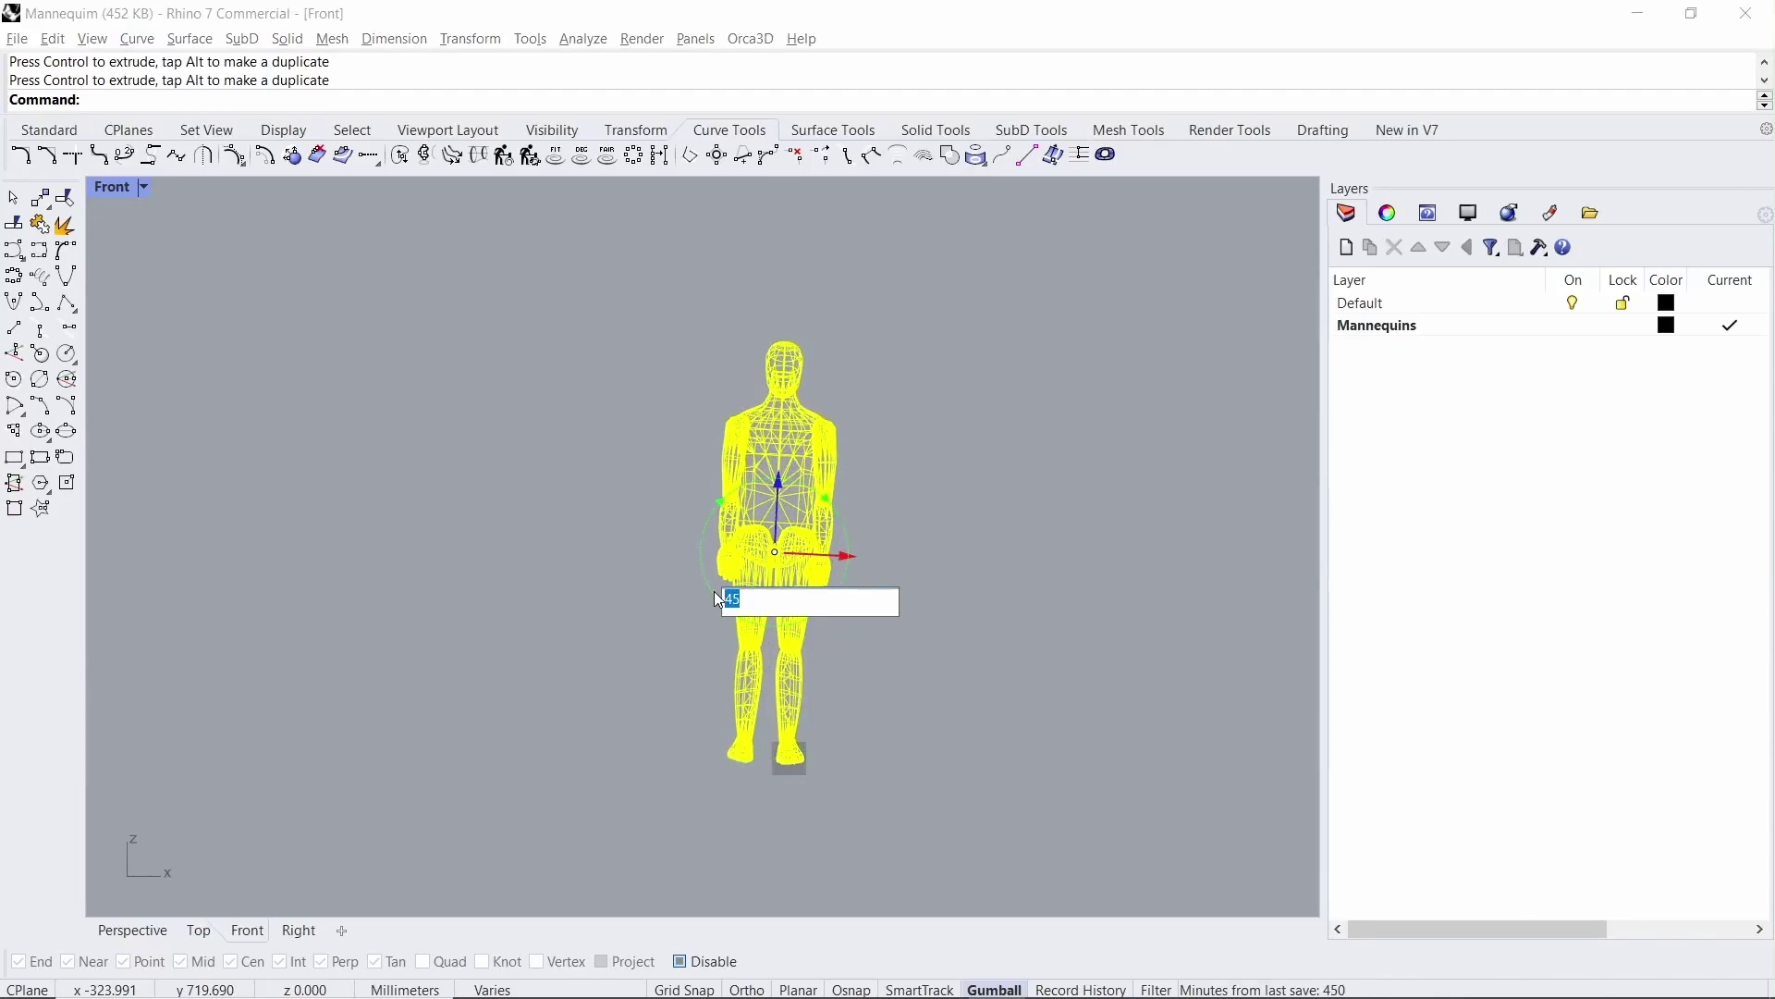
key(Return)
key(ctrl+z)
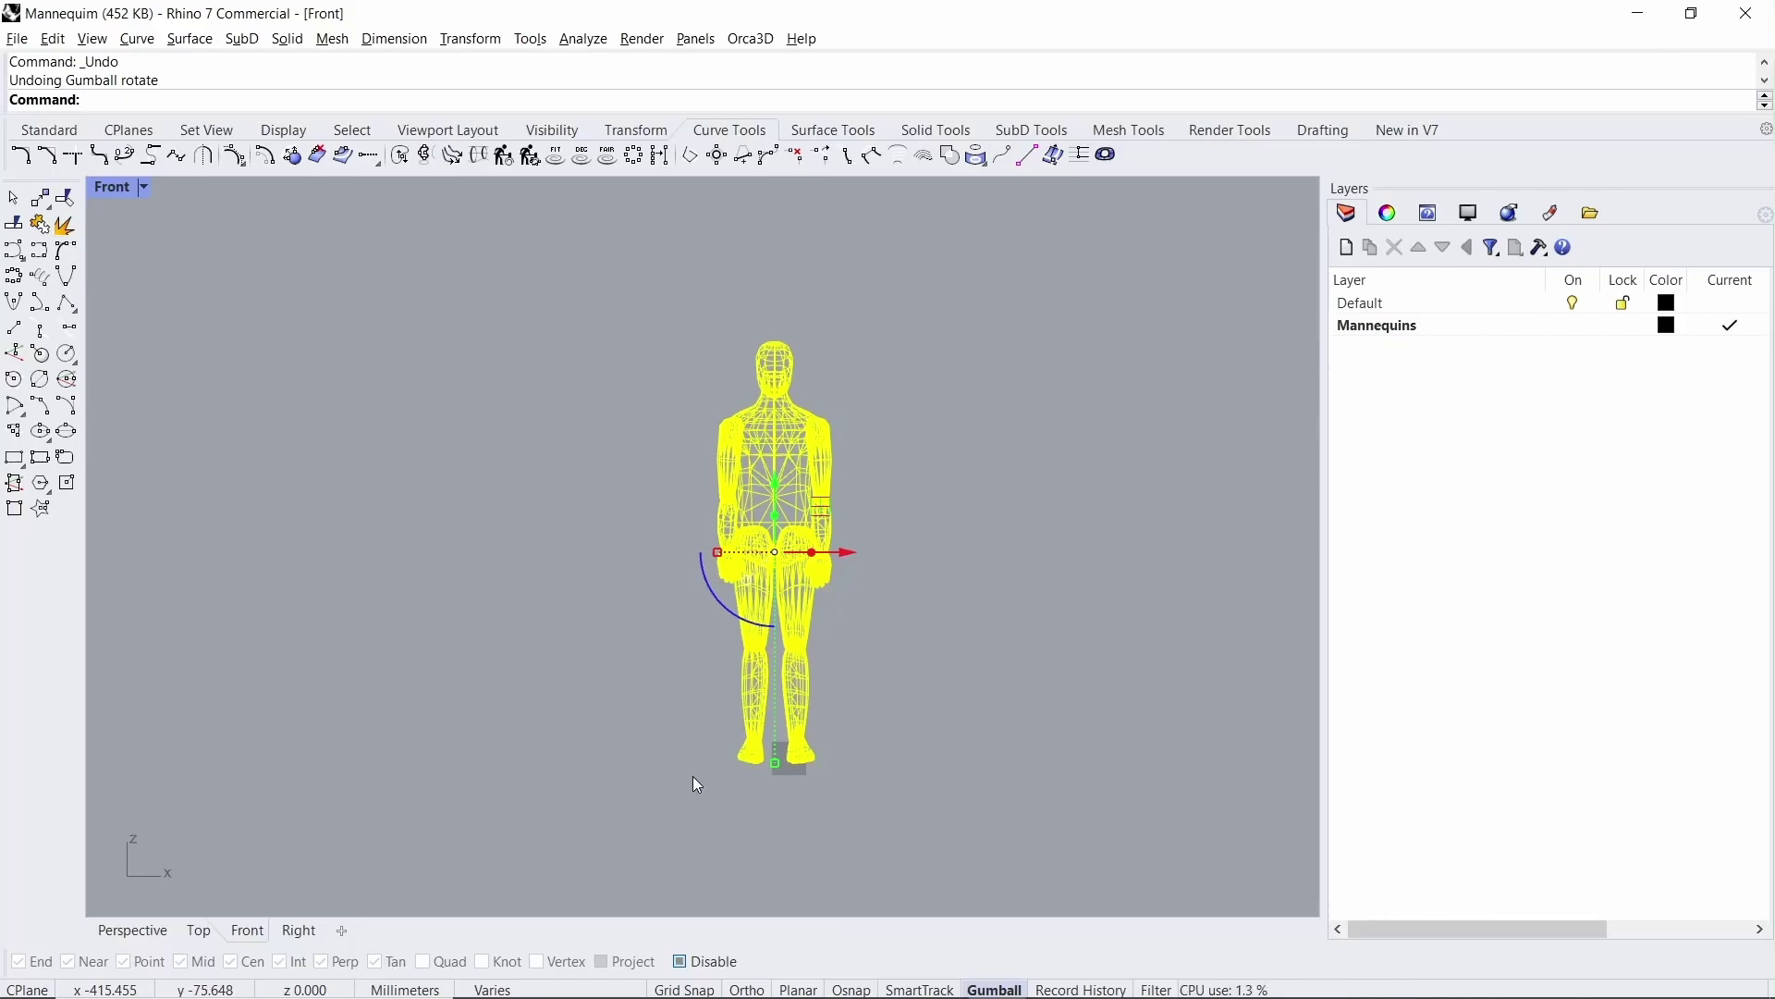
- Turn on Ortho, try rotating the mannequin by 90 degrees with the Gumball, and reselect the upright mannequin
key(F8)
drag(718, 599, 668, 528)
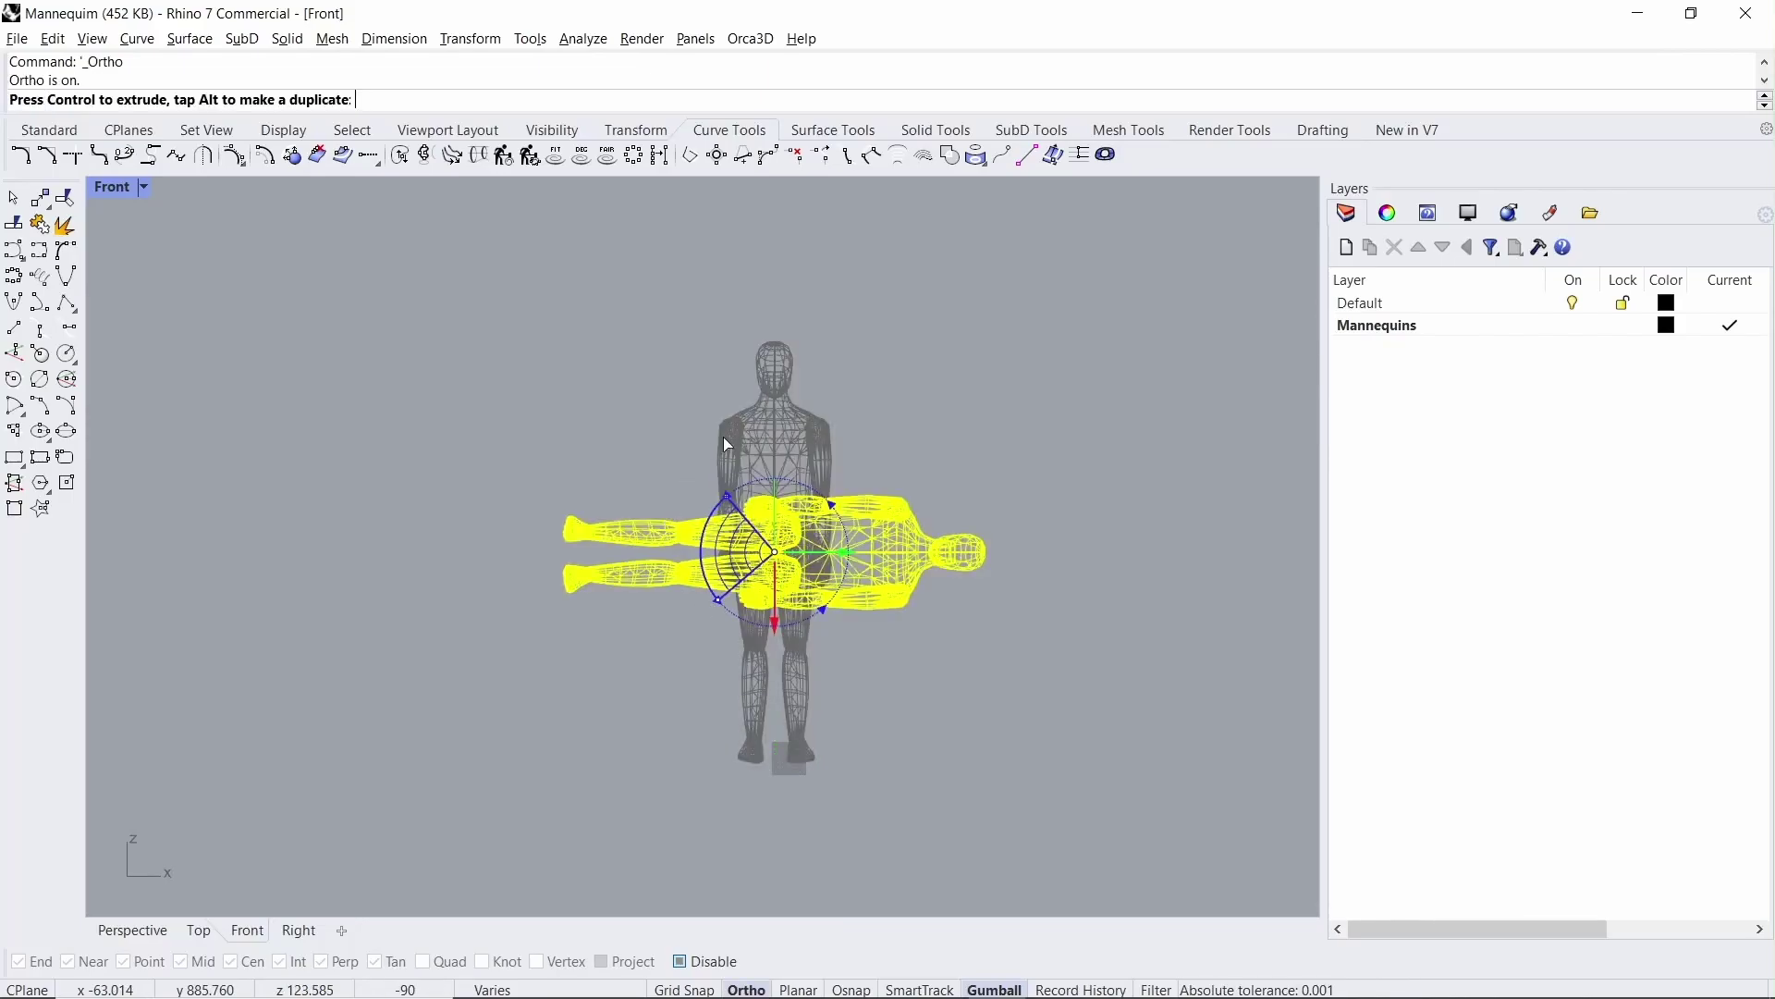
drag(723, 436, 1070, 684)
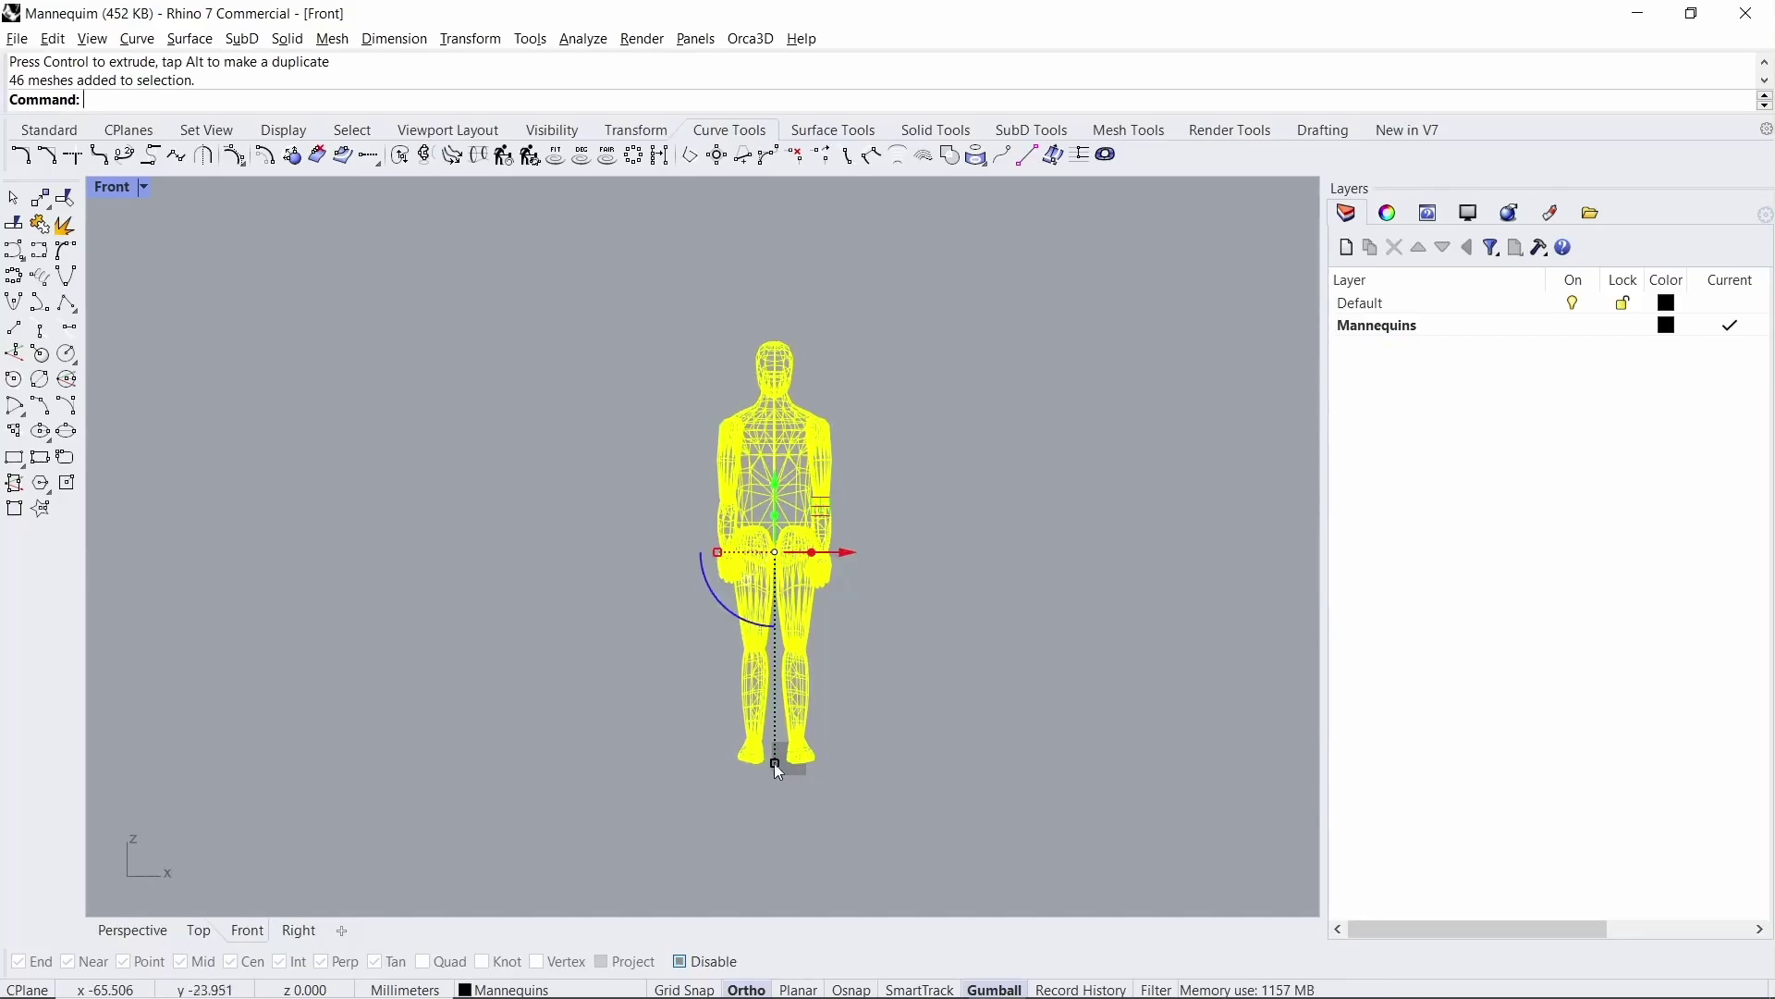
- Try scaling the mannequin vertically and horizontally with the Gumball and undo the scaling
mouse_move(774, 763)
mouse_down()
mouse_move(780, 832)
mouse_move(778, 759)
mouse_up()
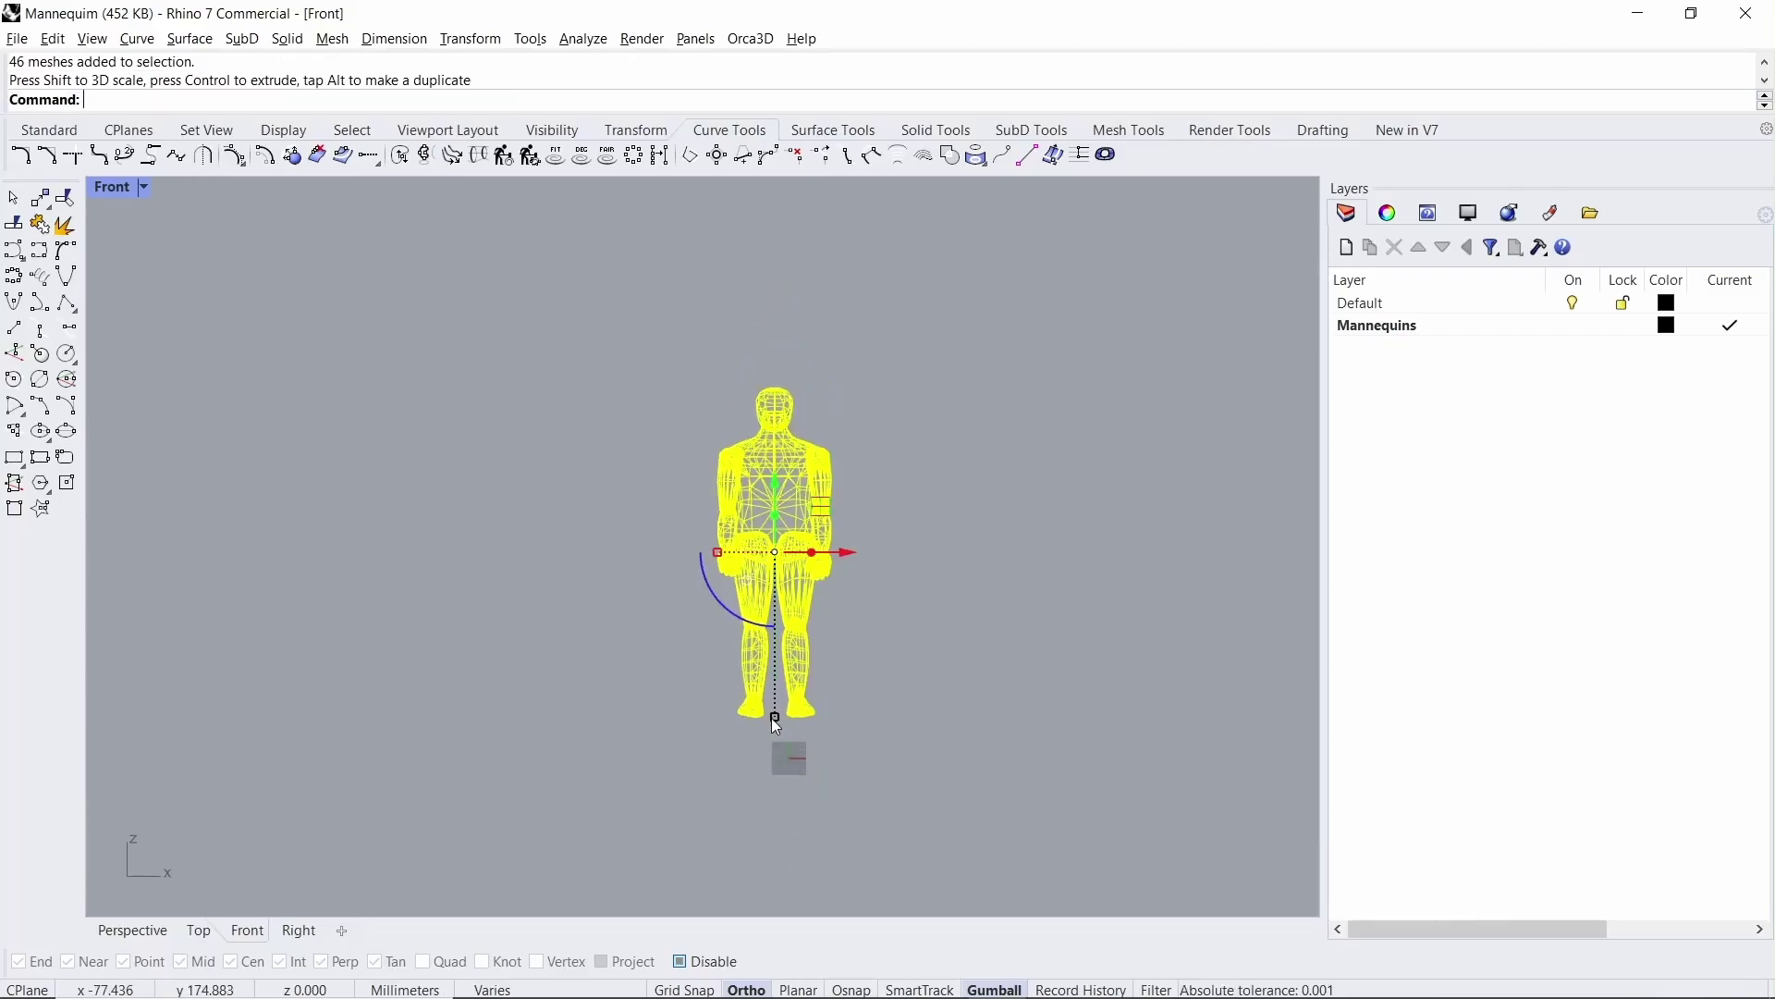
click(775, 721)
key(ctrl+z)
mouse_move(718, 554)
mouse_down()
mouse_move(692, 560)
mouse_move(720, 554)
mouse_up()
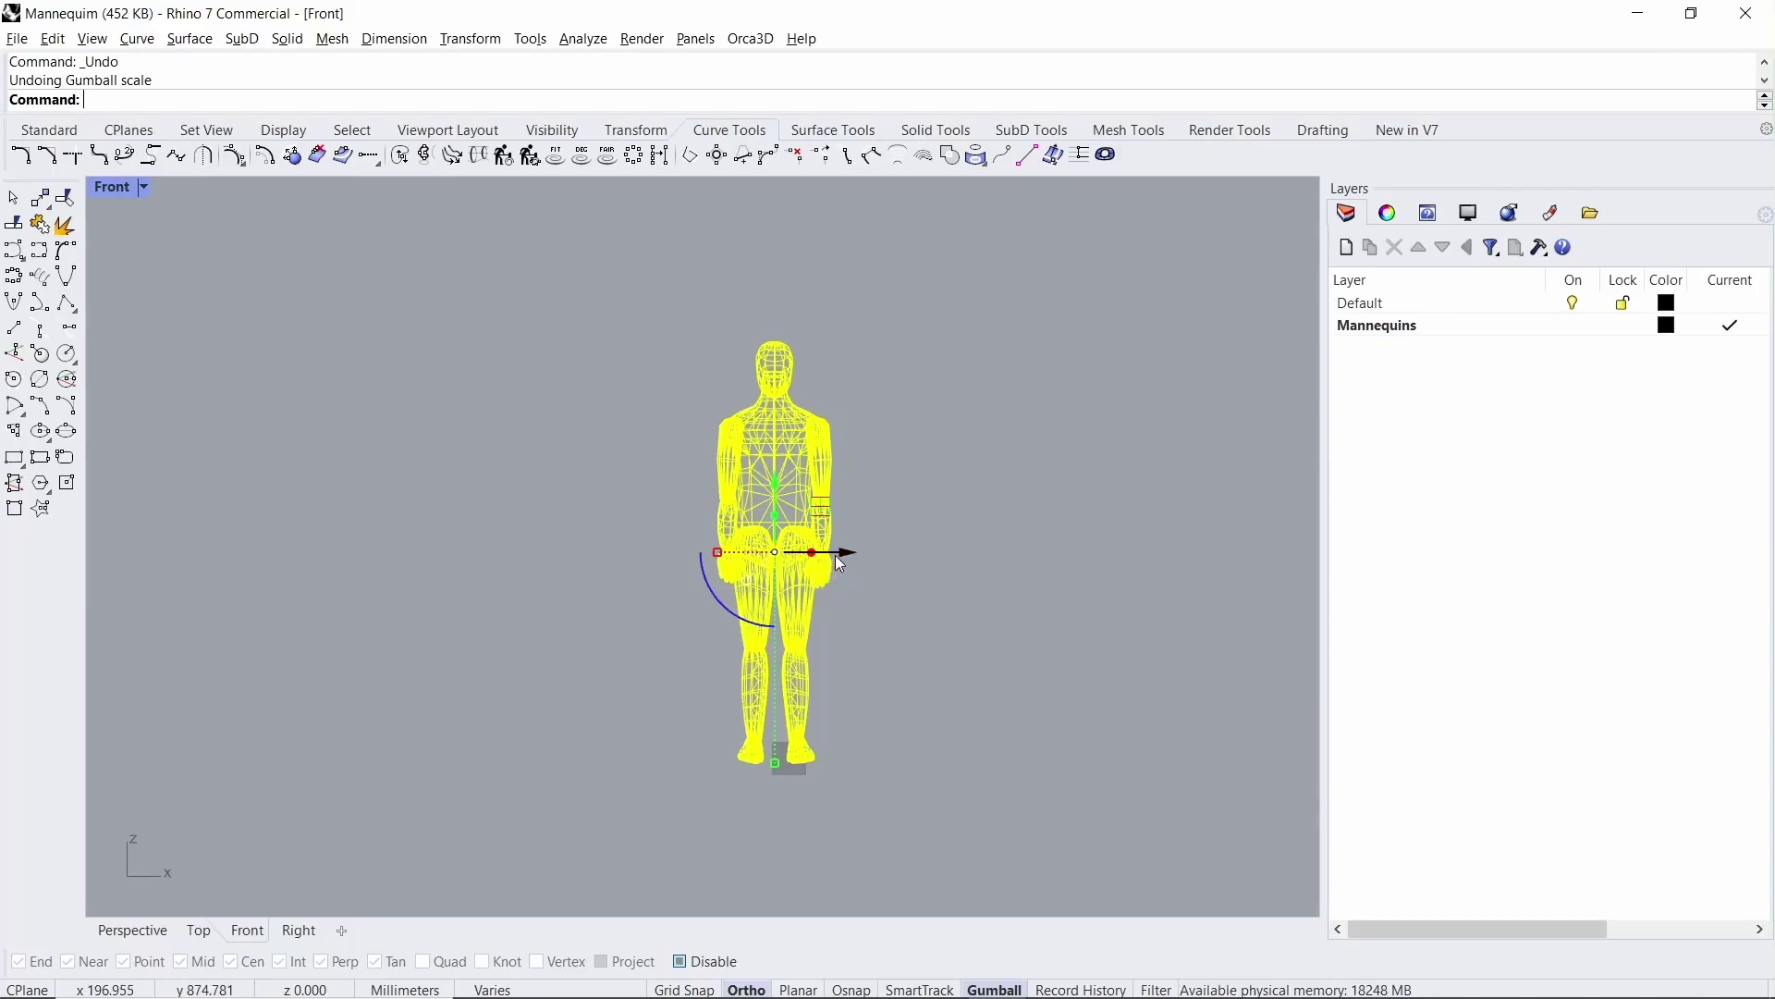
- Duplicate the mannequin with the Gumball so that one copy stands on each side of the original
drag(840, 564, 547, 566)
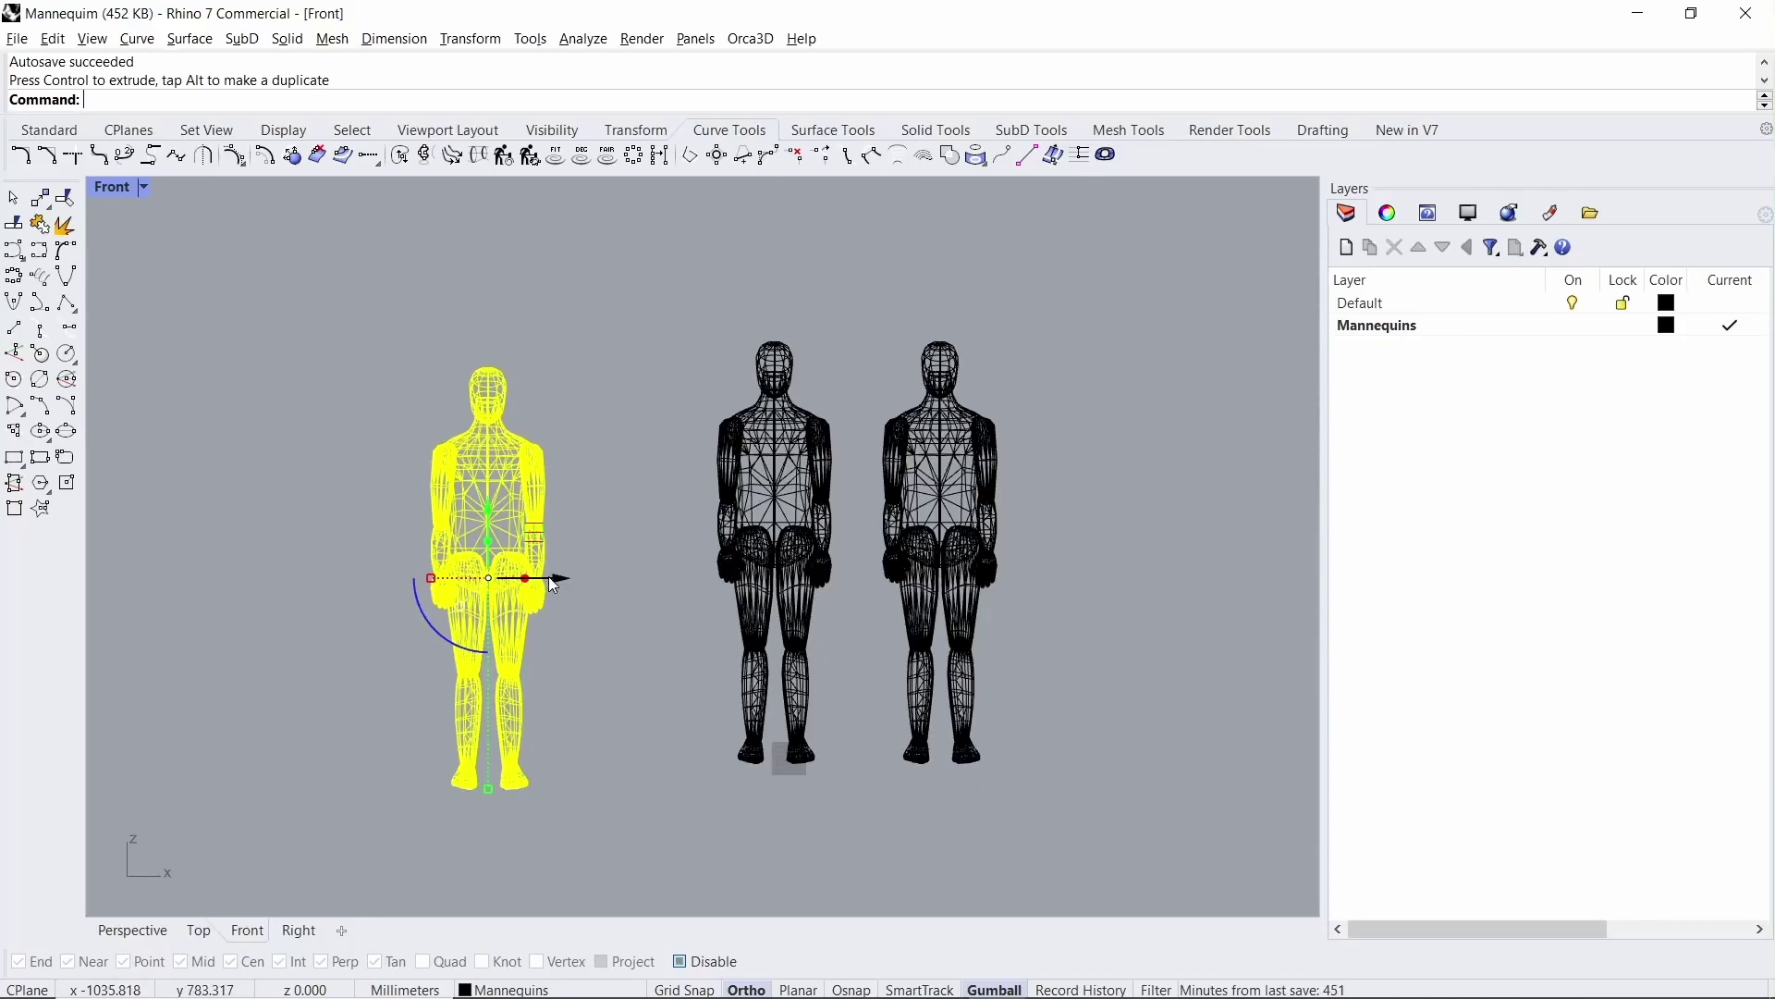
- Copy the mannequin 500 mm horizontally with the Gumball and select the leftmost mannequin
click(551, 579)
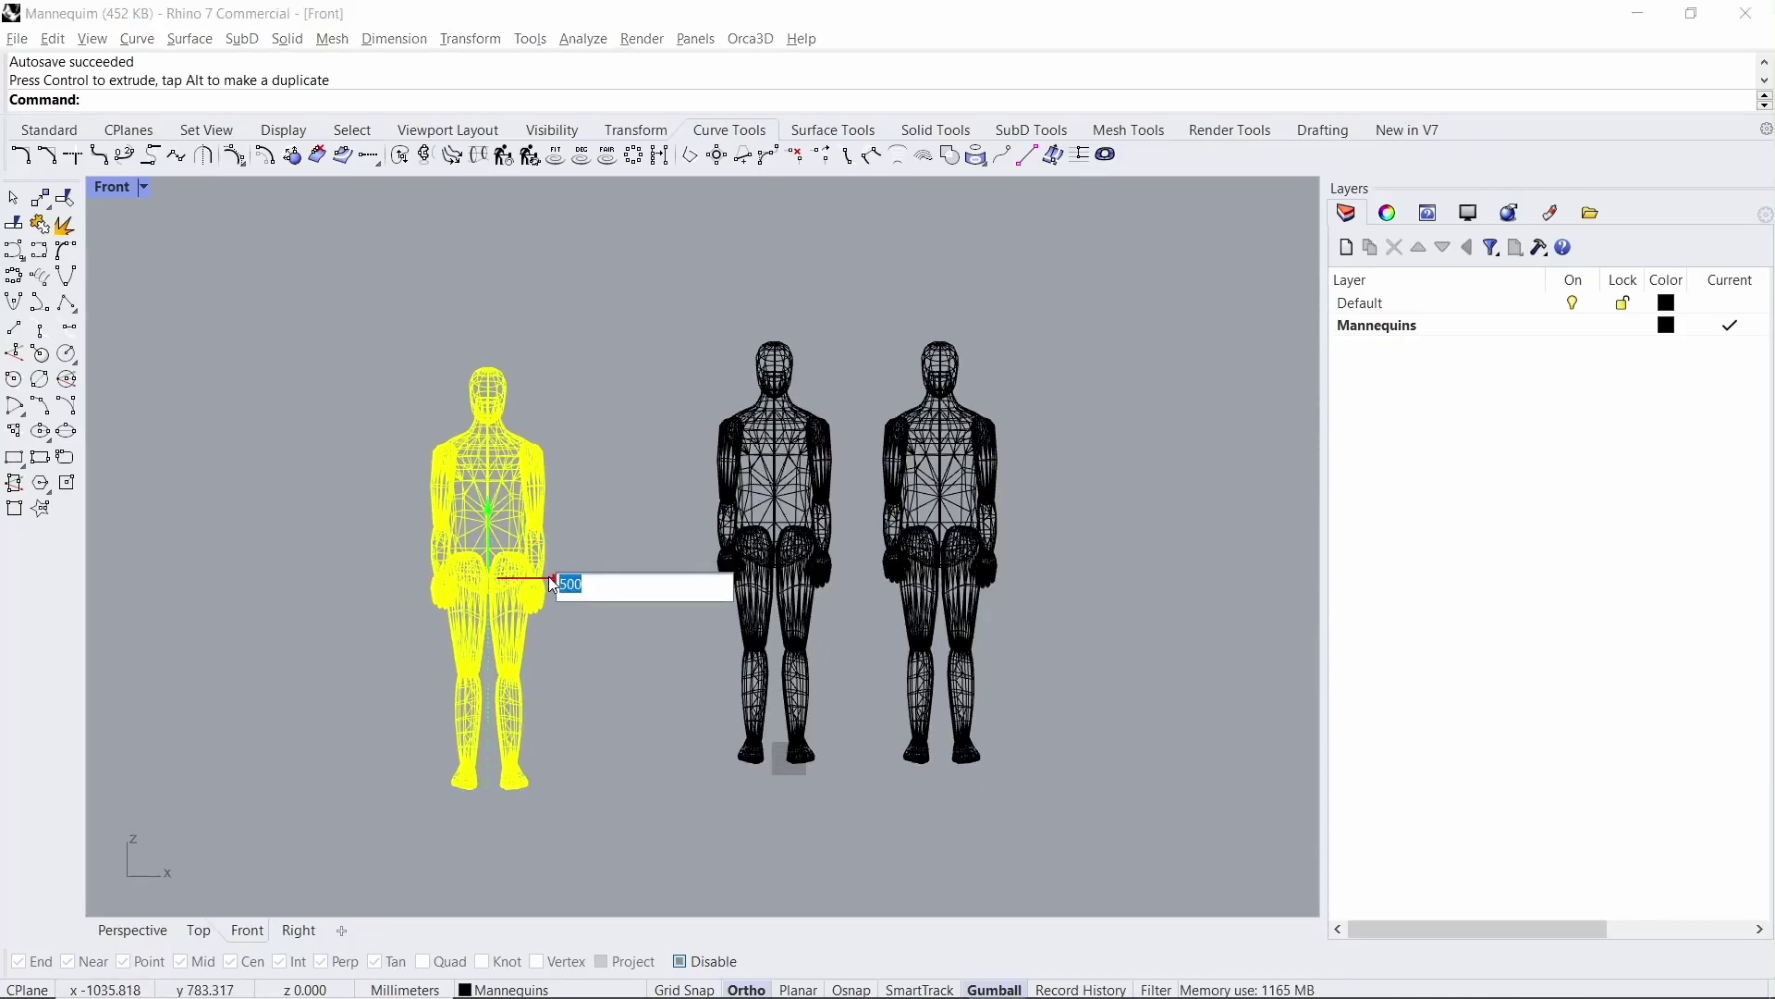
key(Return)
click(502, 544)
scroll(503, 543, down, 2)
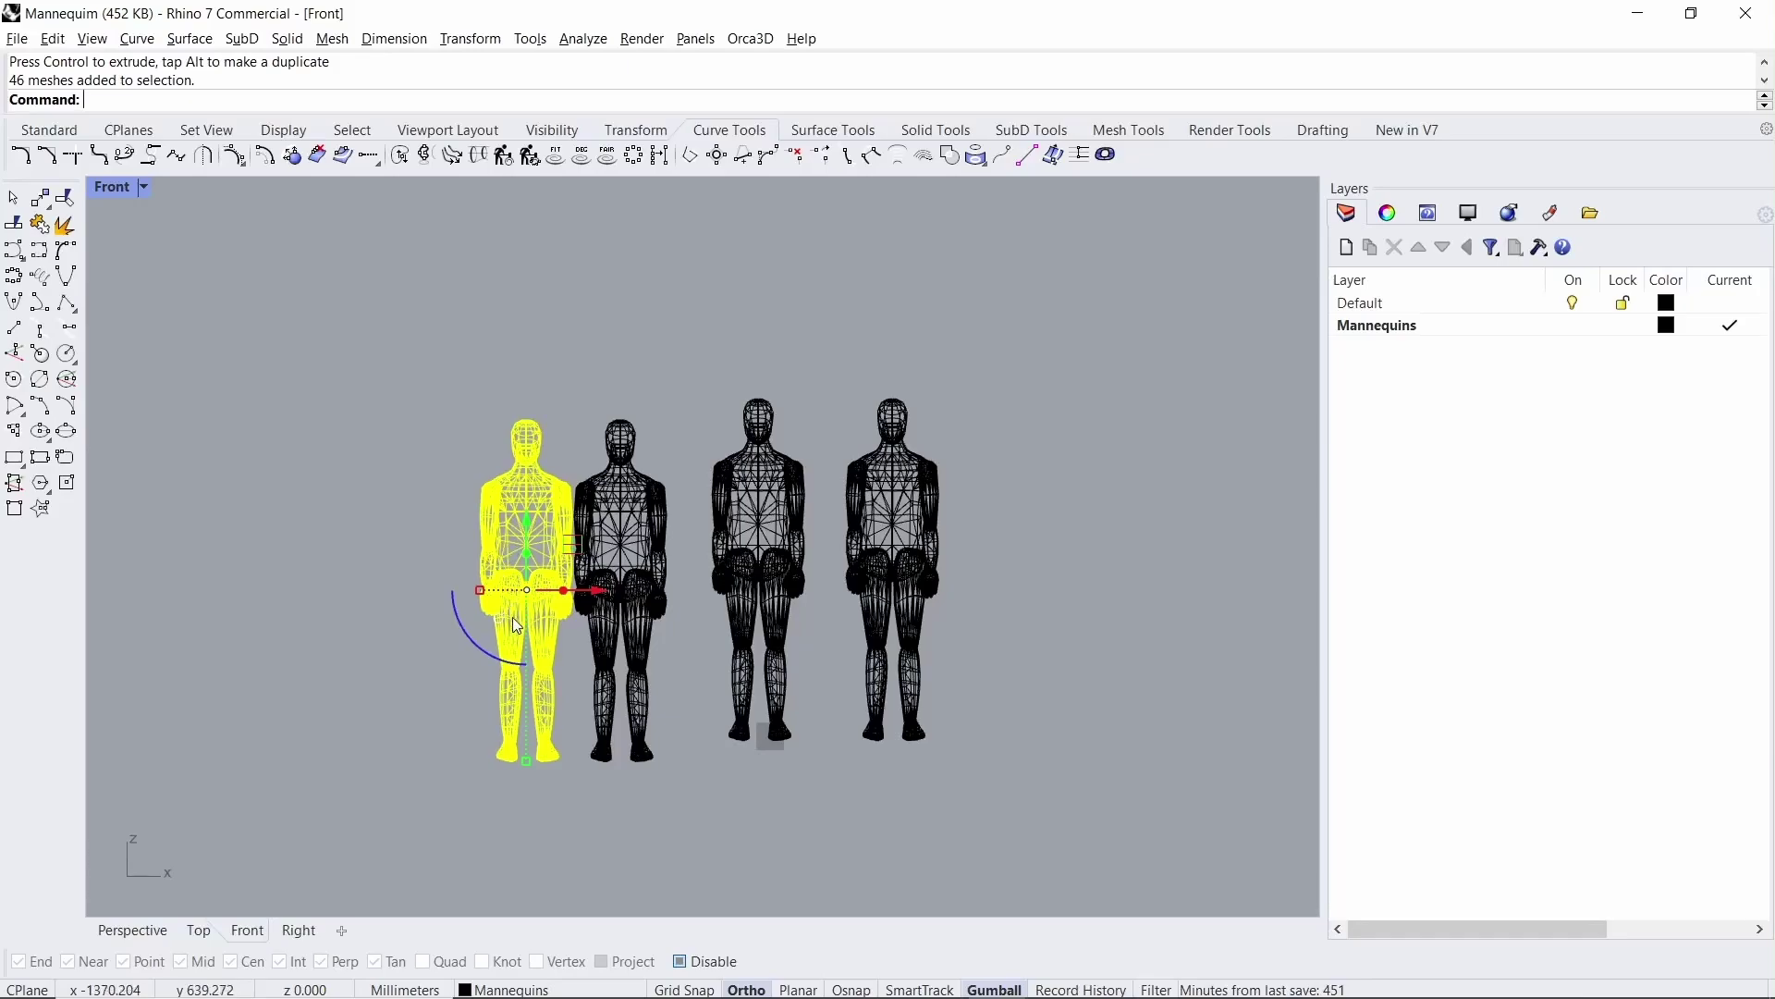
- Relocate the Gumball away from the selected mannequin and try rotating the mannequin about the new pivot
key(ctrl)
drag(566, 590, 344, 590)
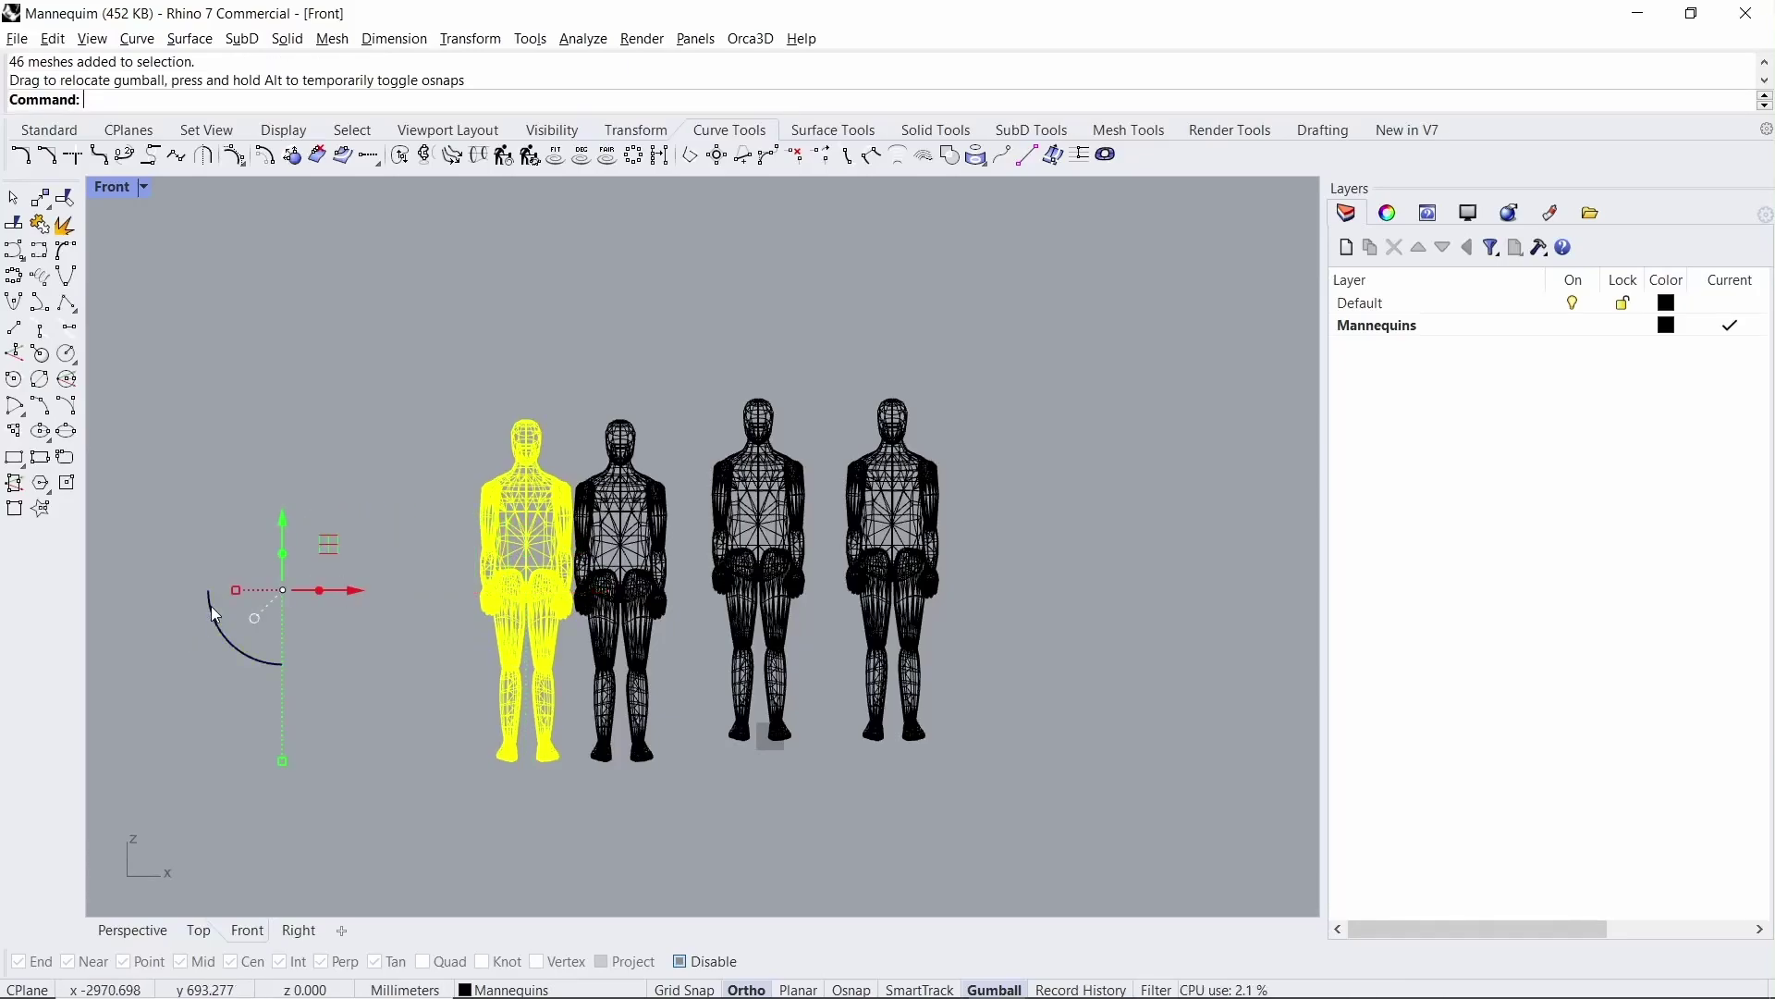
key(ctrl)
drag(235, 636, 284, 697)
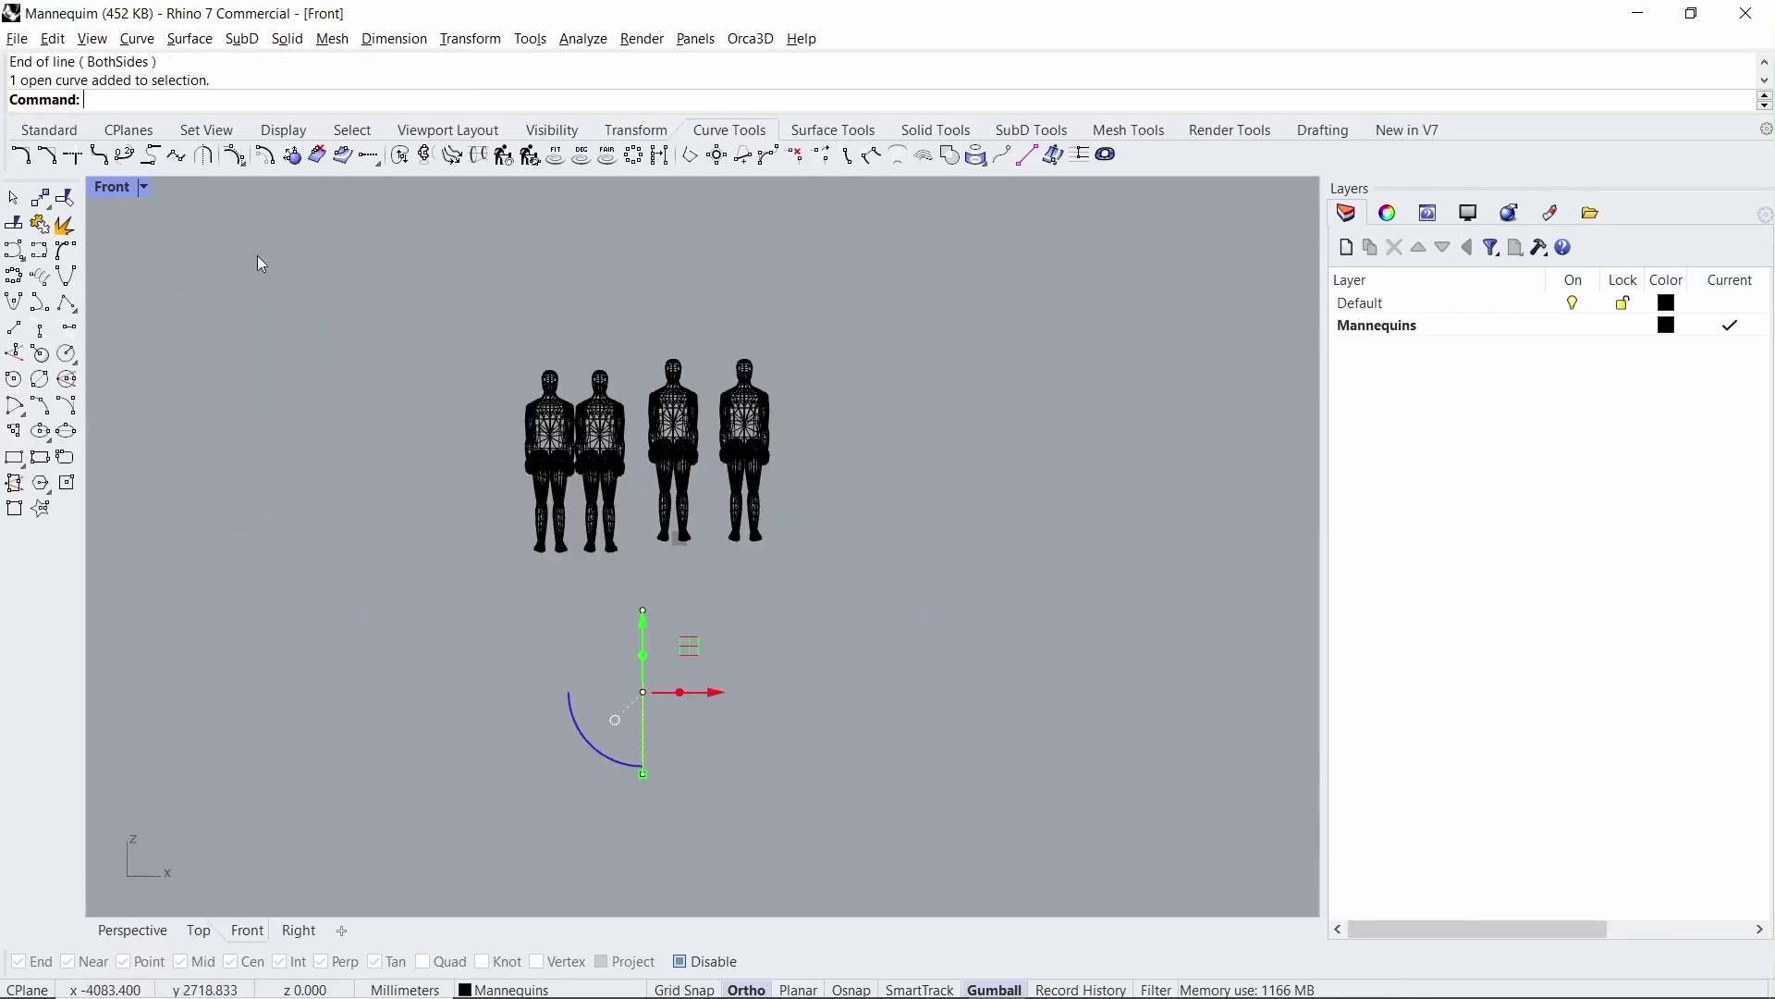
- Set the Front viewport's display mode to Shaded
click(143, 188)
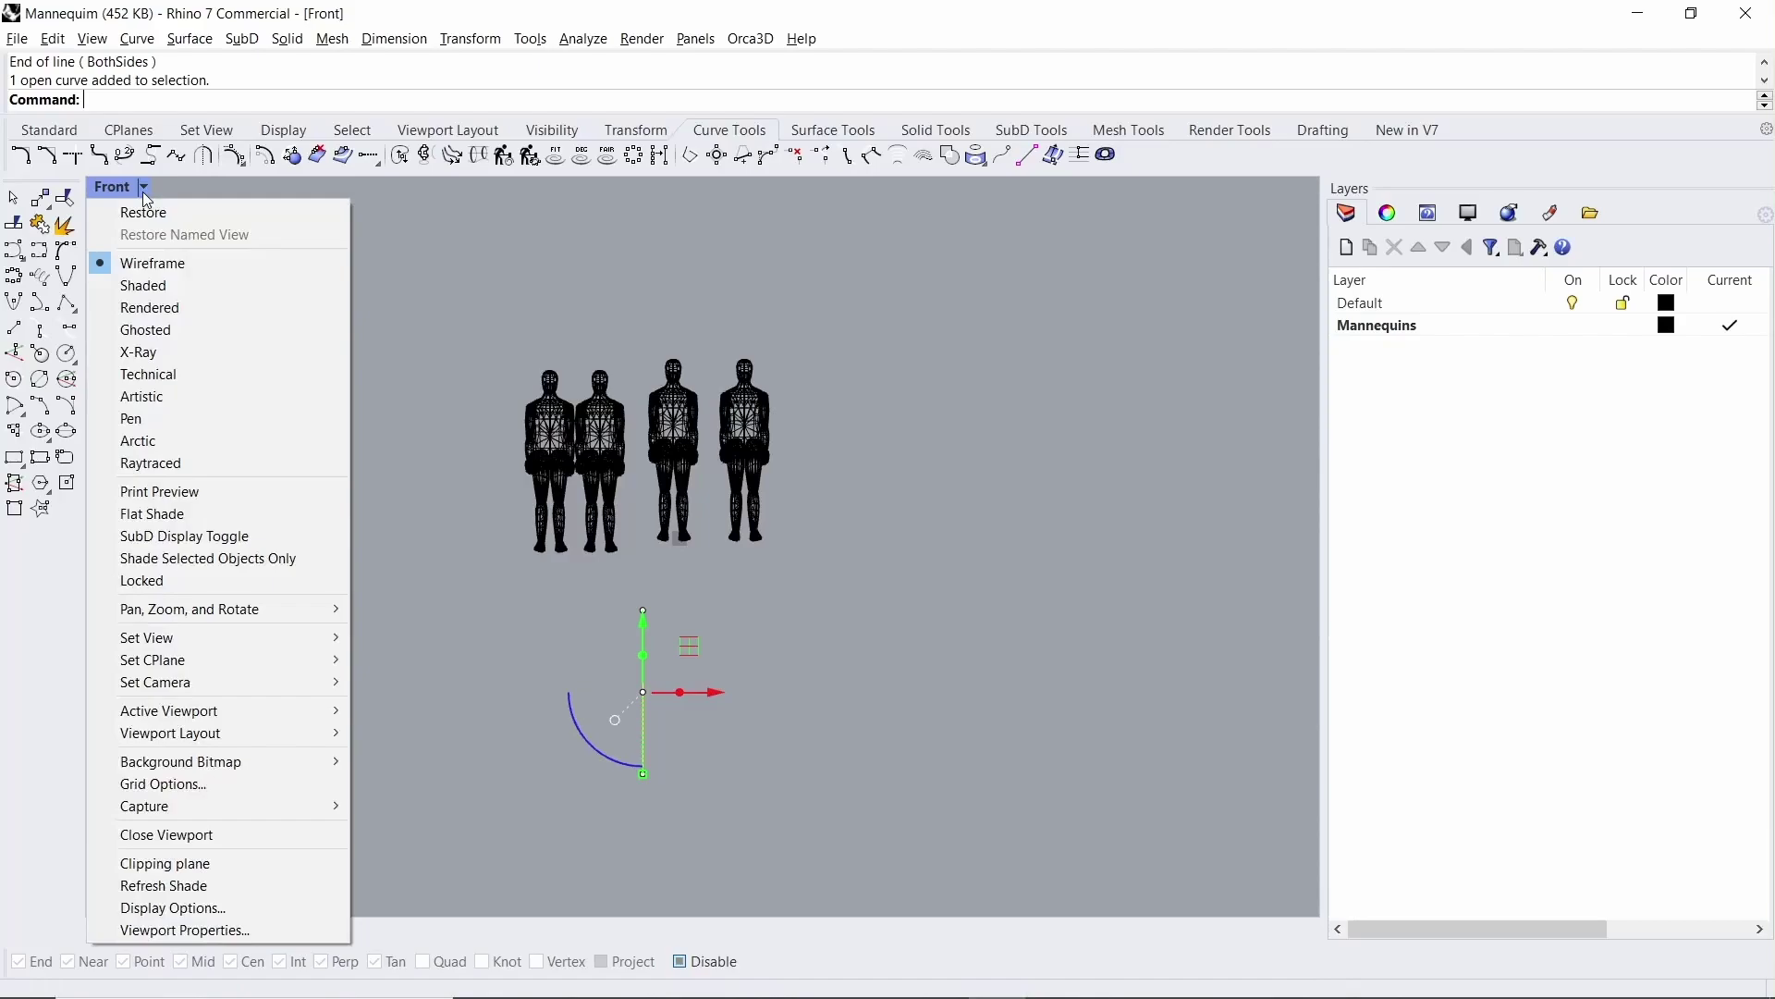
click(161, 287)
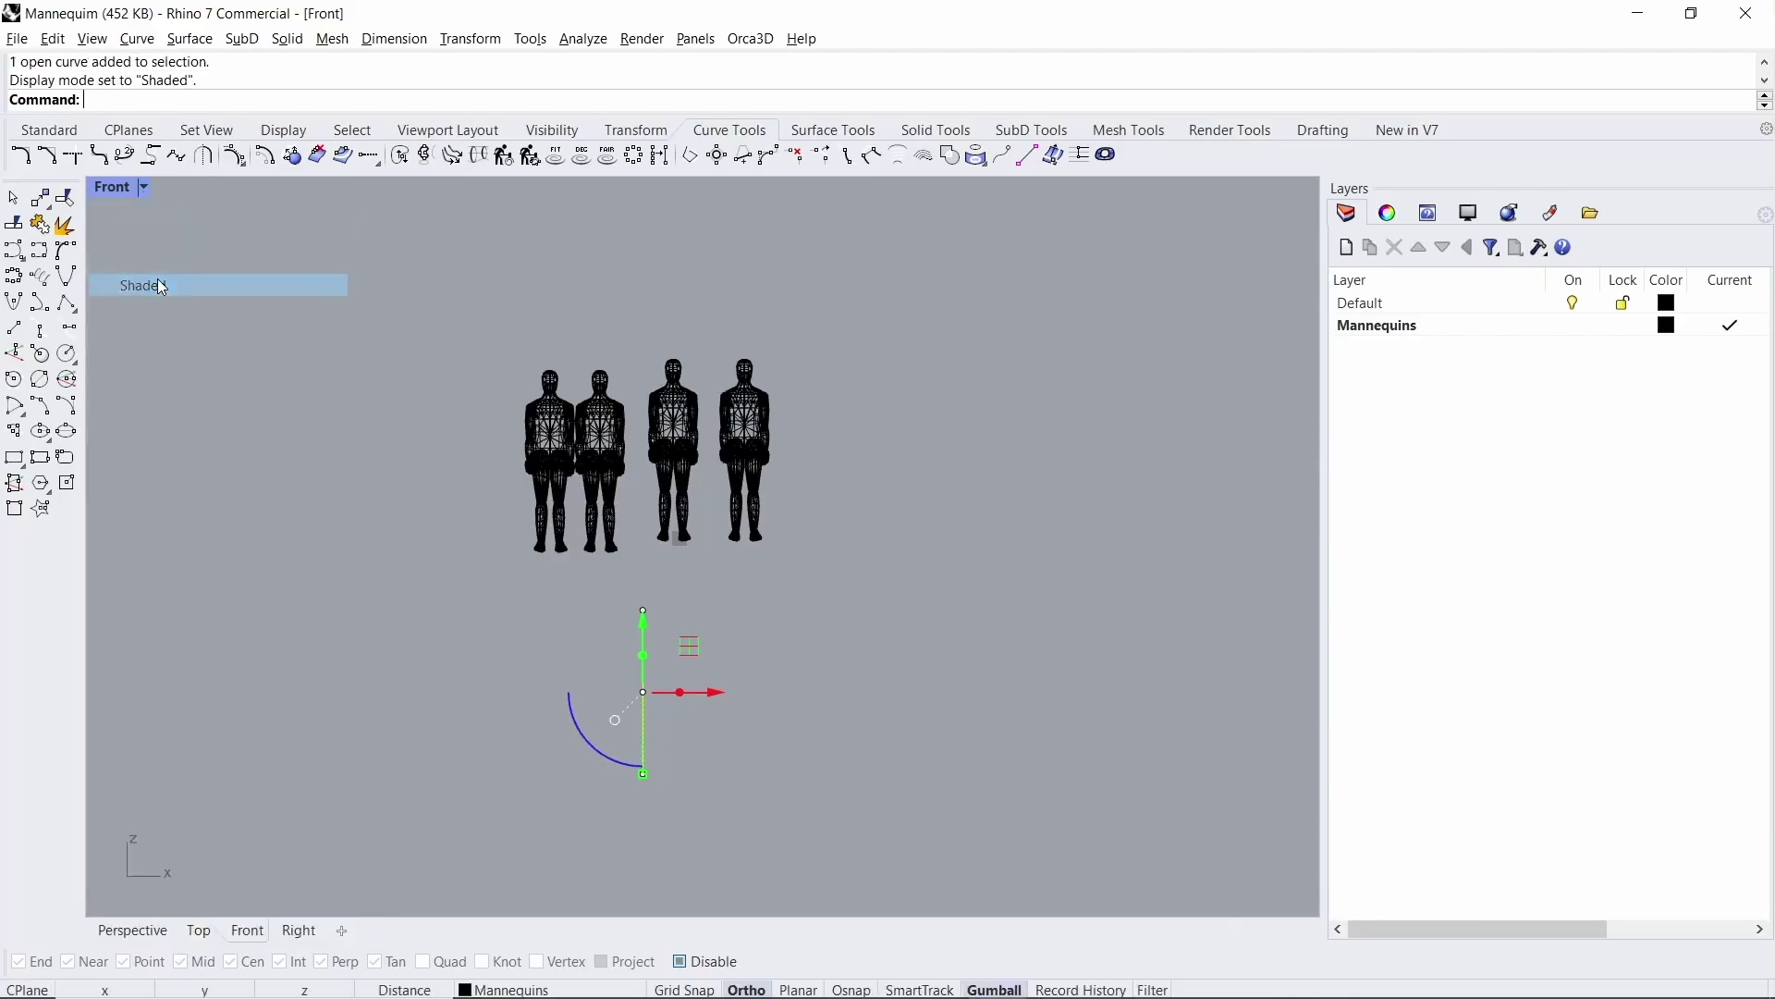
- Try extruding the vertical line below the mannequins sideways with the Gumball's extrude handle and delete the resulting surface
click(692, 764)
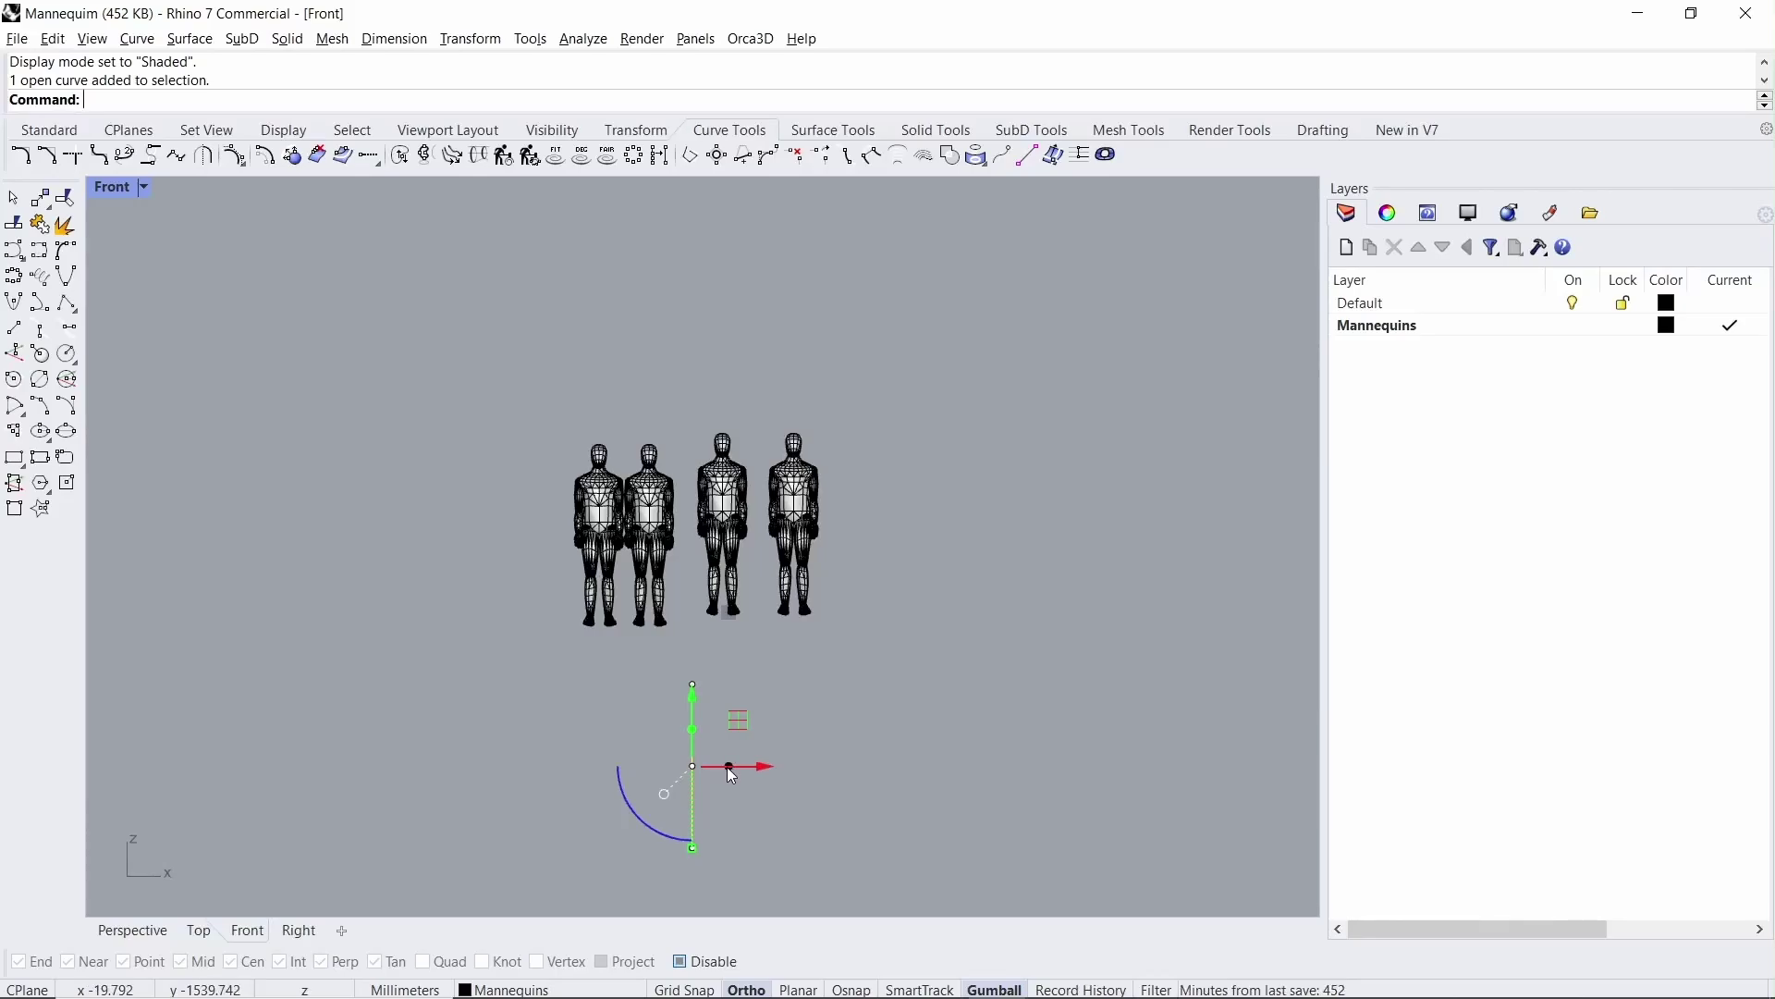
drag(728, 766, 897, 749)
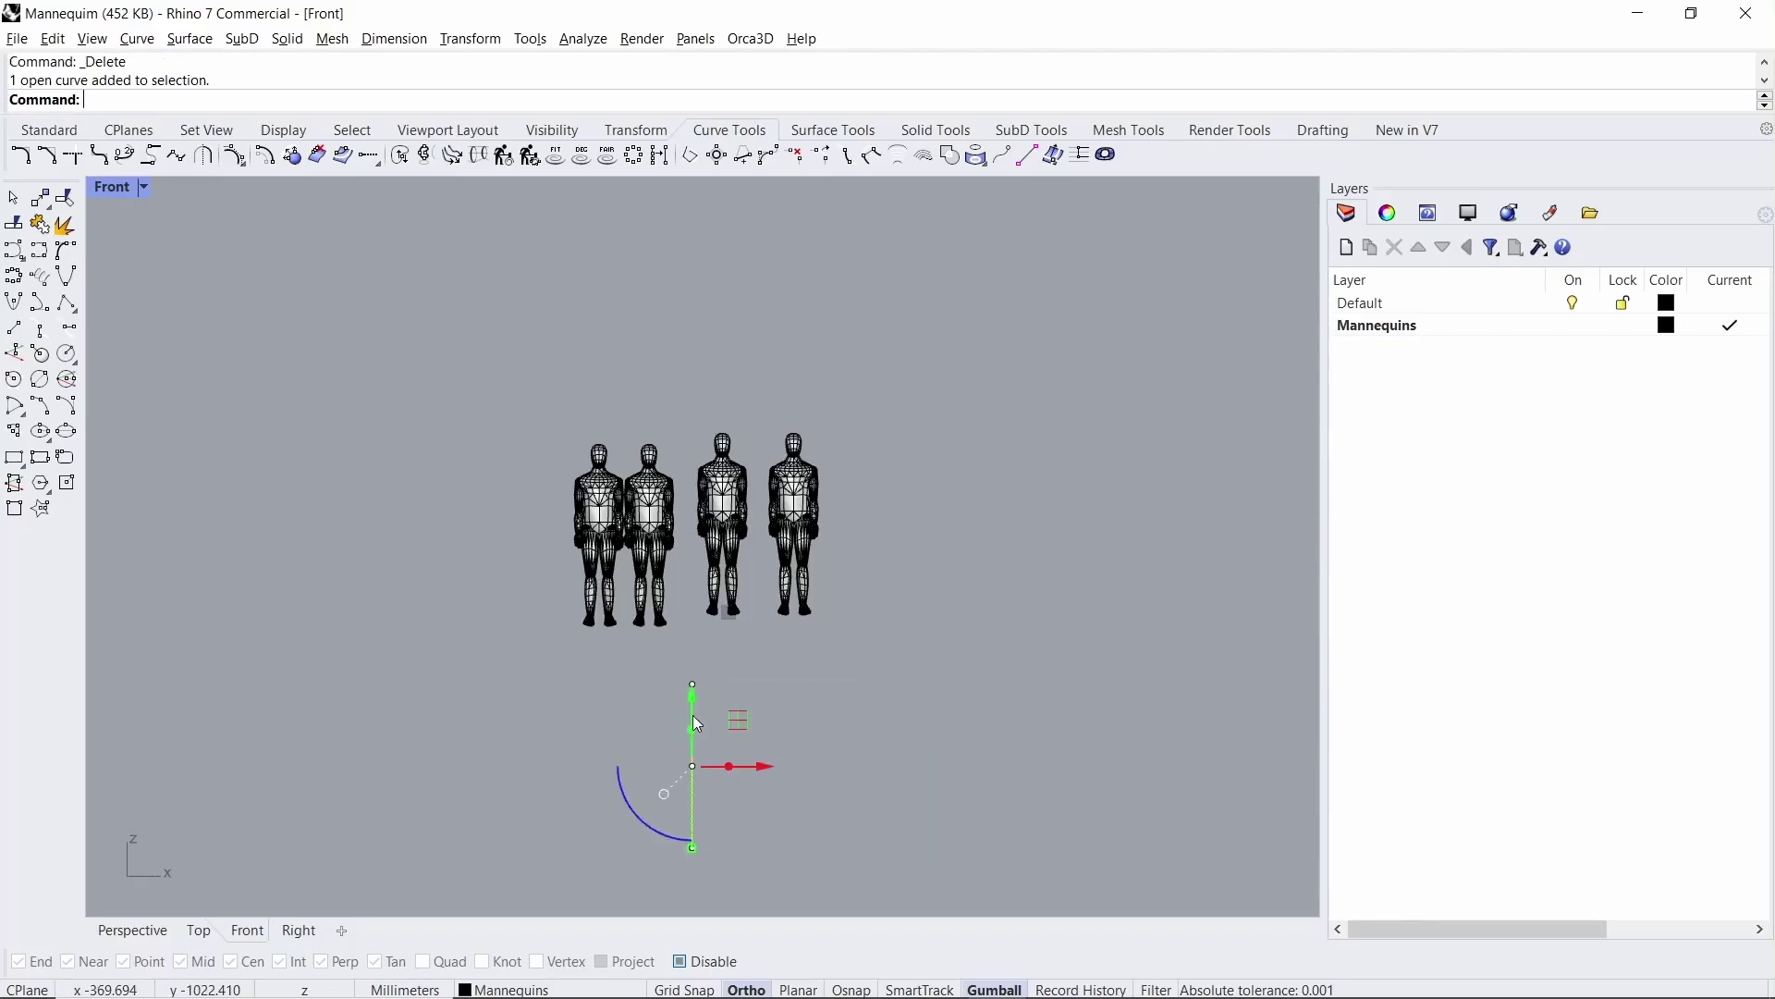
key(Delete)
- Extrude the vertical line horizontally into a rectangular surface by switching the Gumball's move to extrusion
drag(764, 767, 896, 787)
key(ctrl)
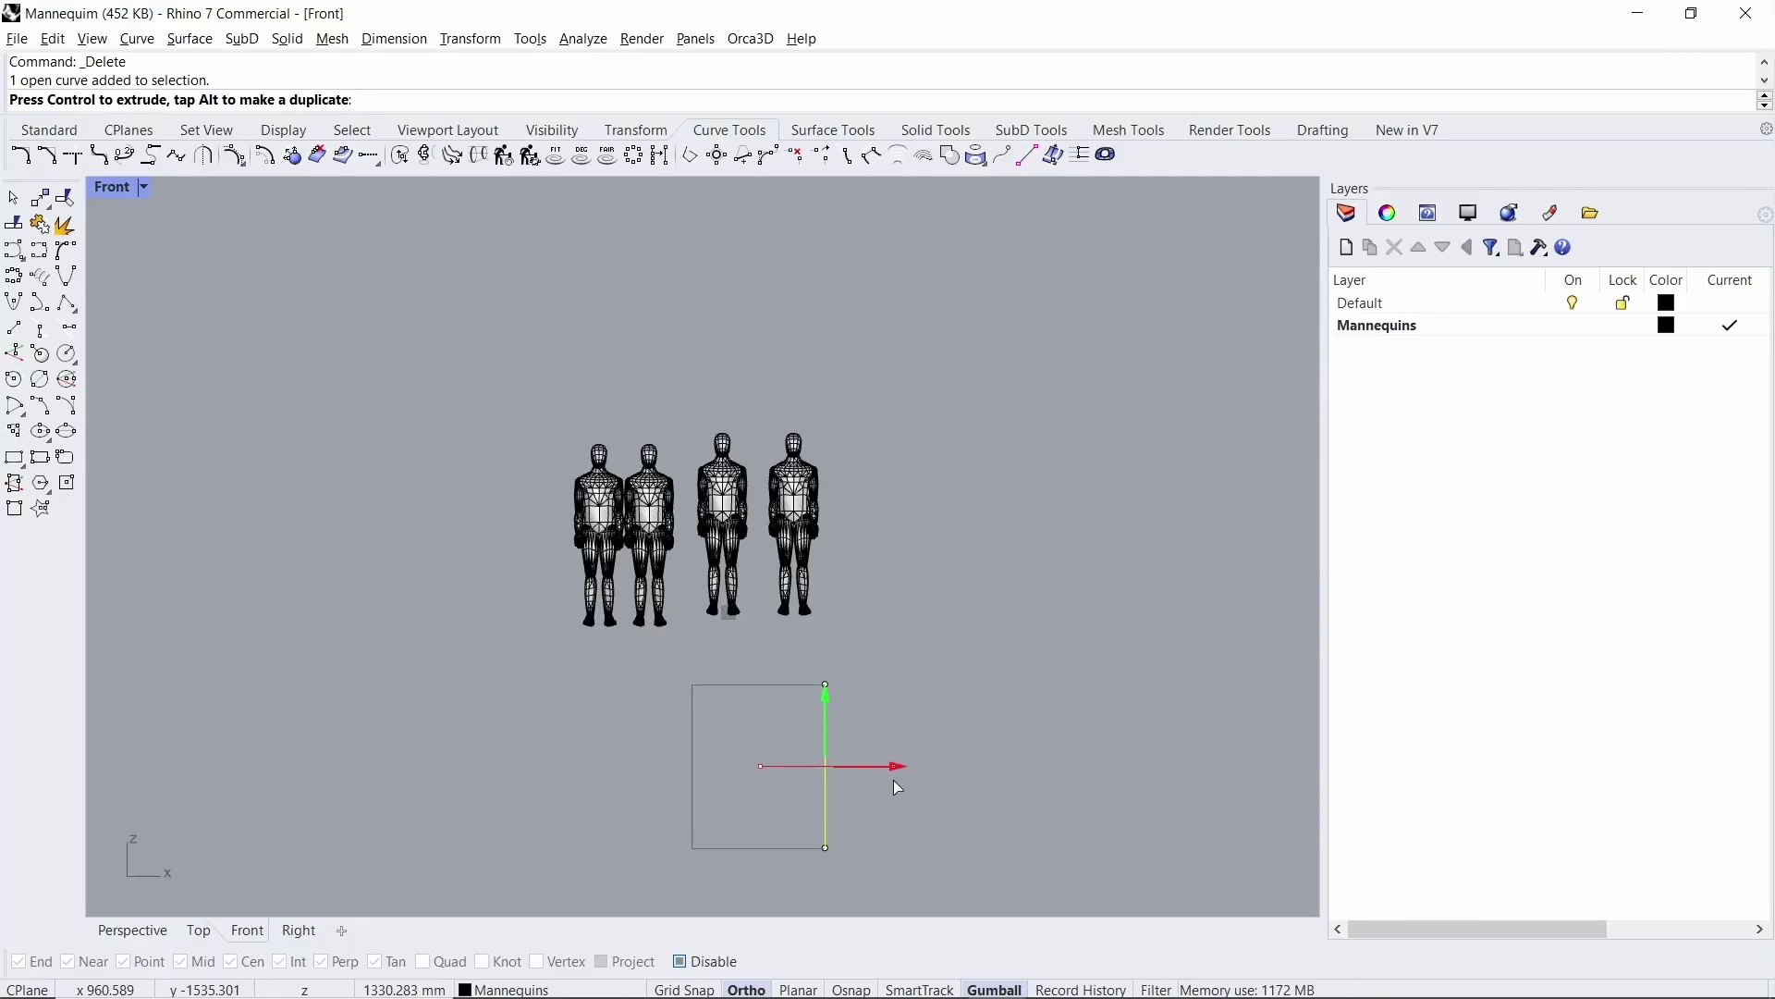
drag(897, 786, 897, 786)
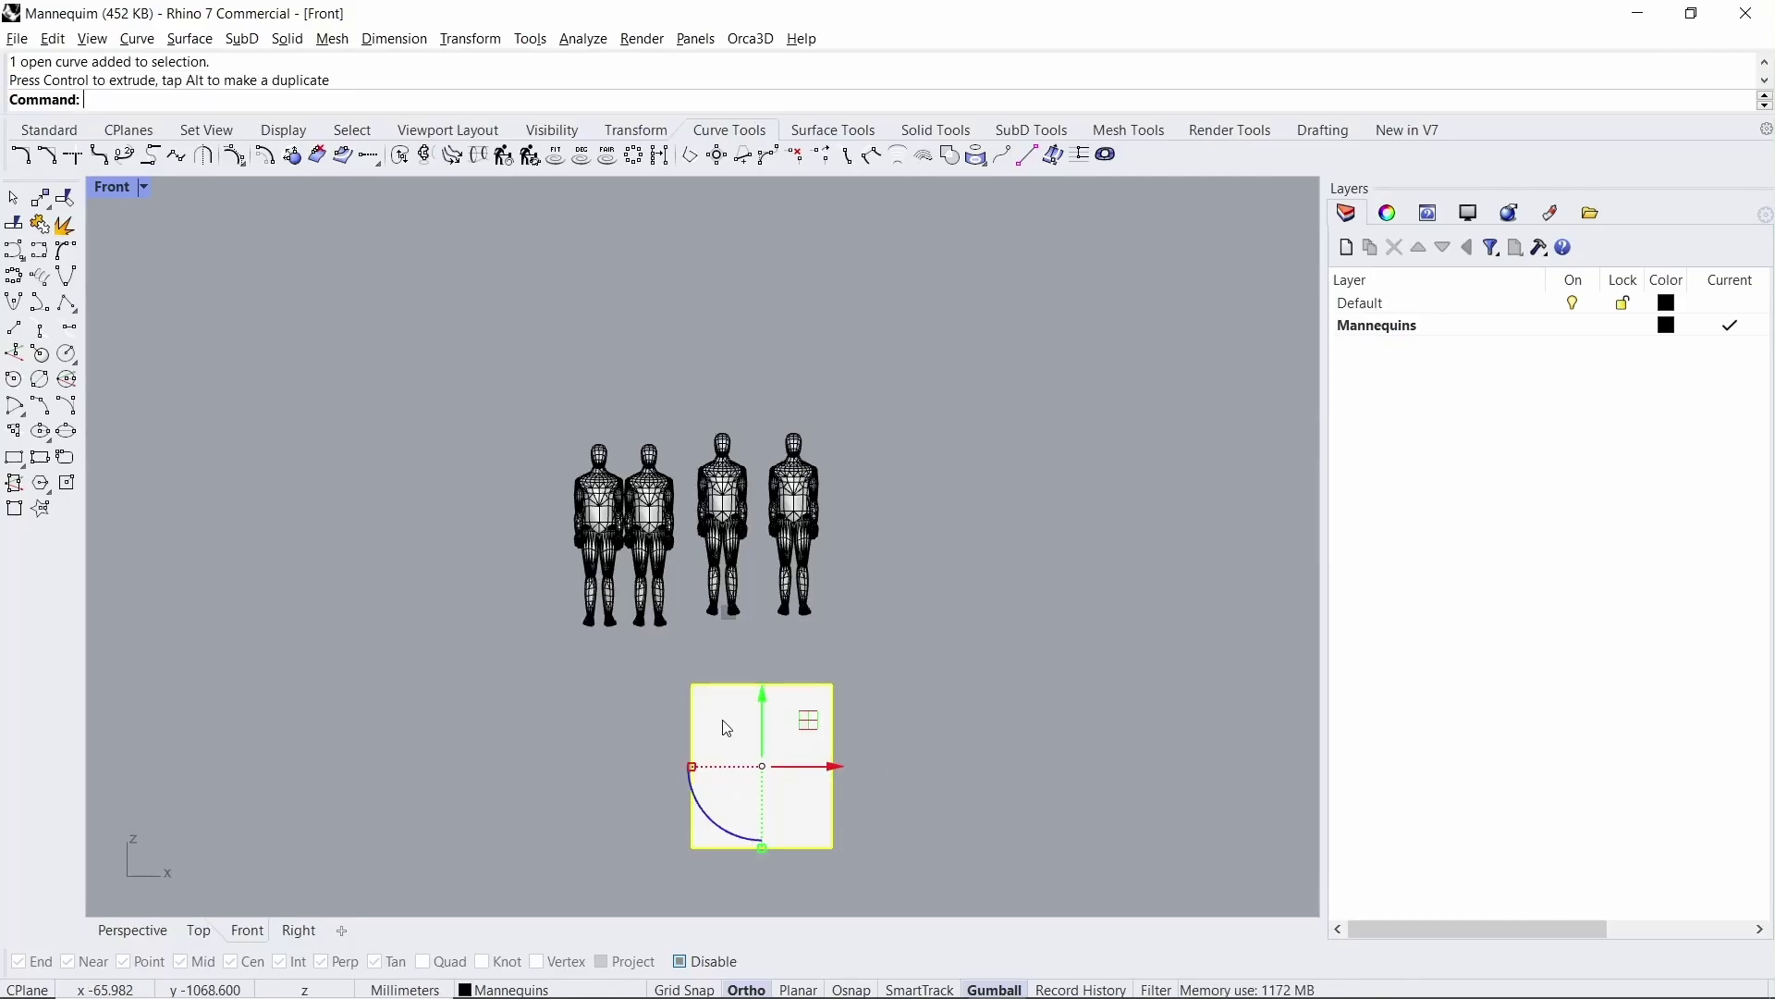